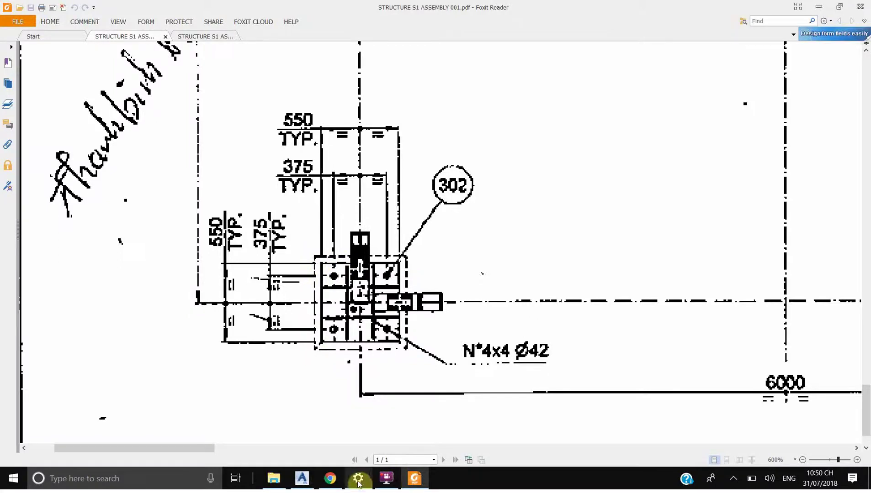
# Switch to Advance Steel and open the Connection Vault's plates-at-beam category, with the column foot in view
pyautogui.click(302, 478)
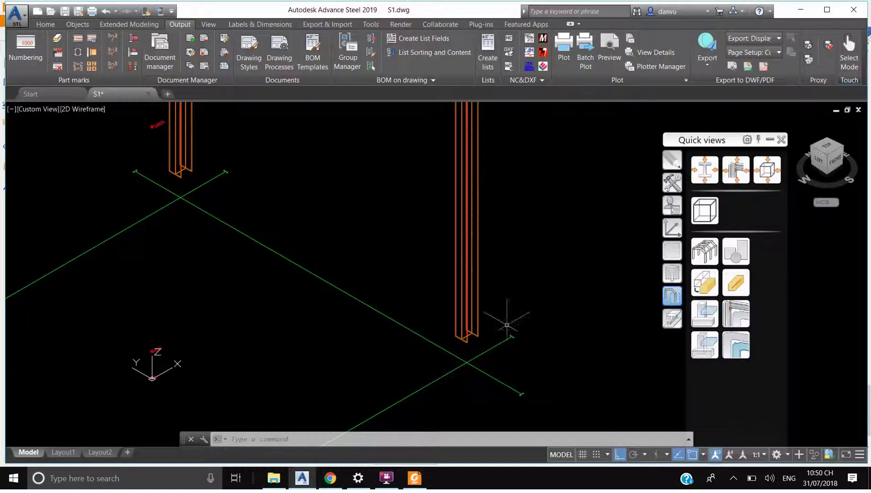
pyautogui.scroll(4, 506, 326)
pyautogui.moveTo(501, 334)
pyautogui.mouseDown(button='middle')
pyautogui.moveTo(419, 266)
pyautogui.moveTo(349, 277)
pyautogui.moveTo(286, 257)
pyautogui.mouseUp(button='middle')
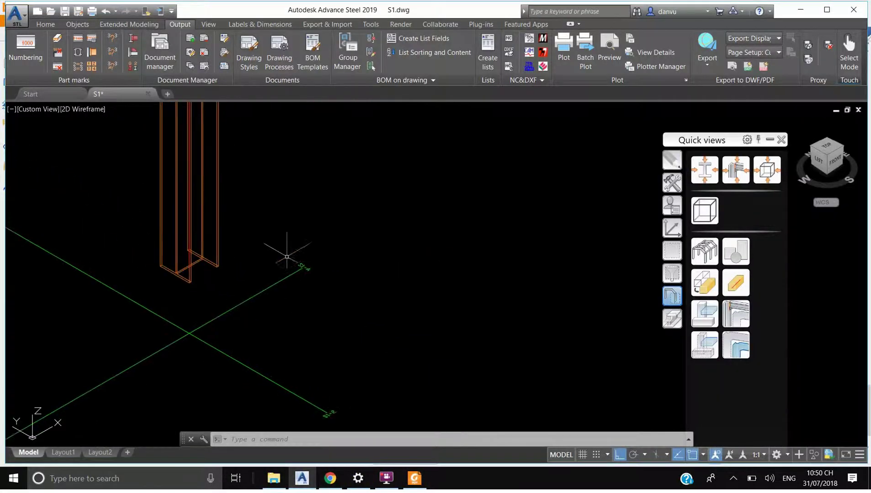
pyautogui.click(50, 26)
pyautogui.click(340, 54)
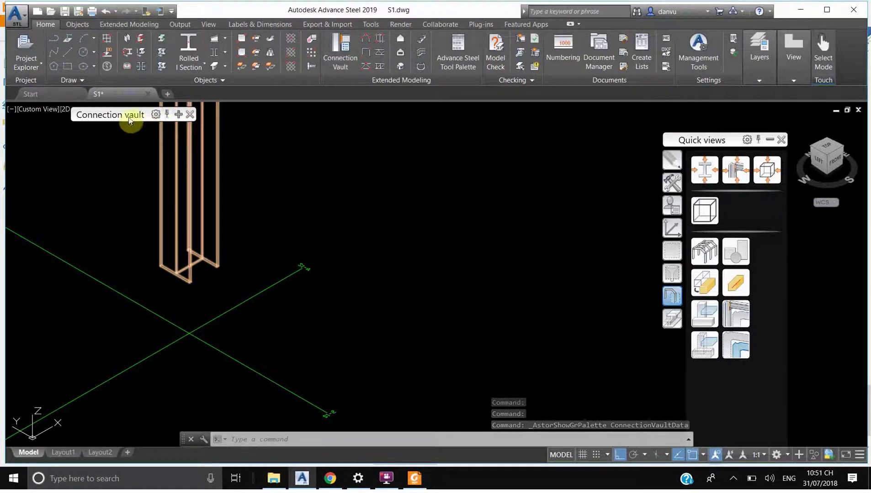
pyautogui.moveTo(129, 119); pyautogui.dragTo(467, 145)
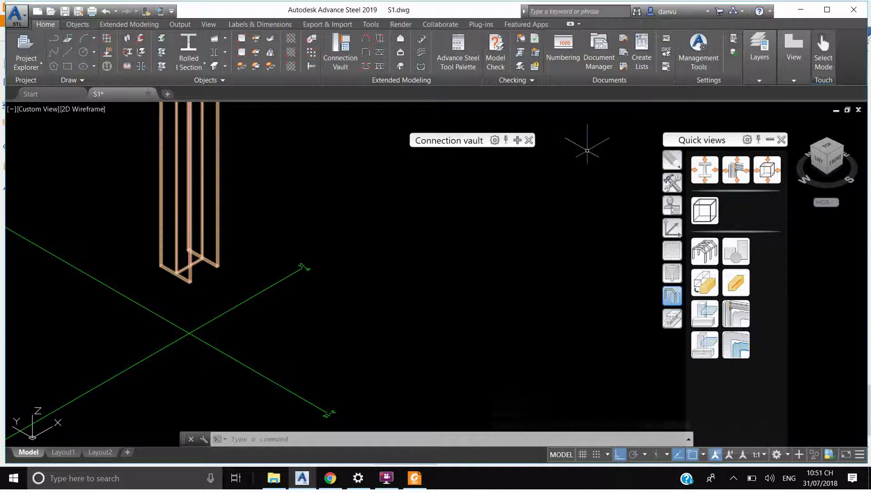
pyautogui.click(517, 140)
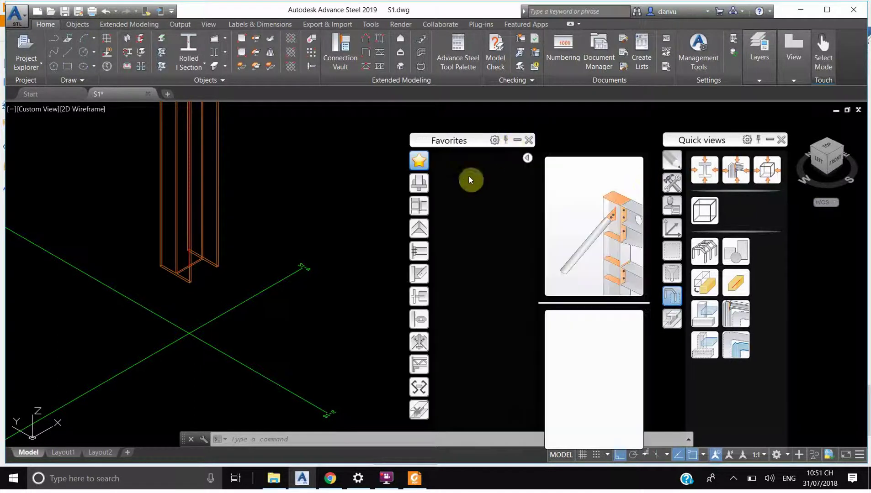
pyautogui.click(419, 183)
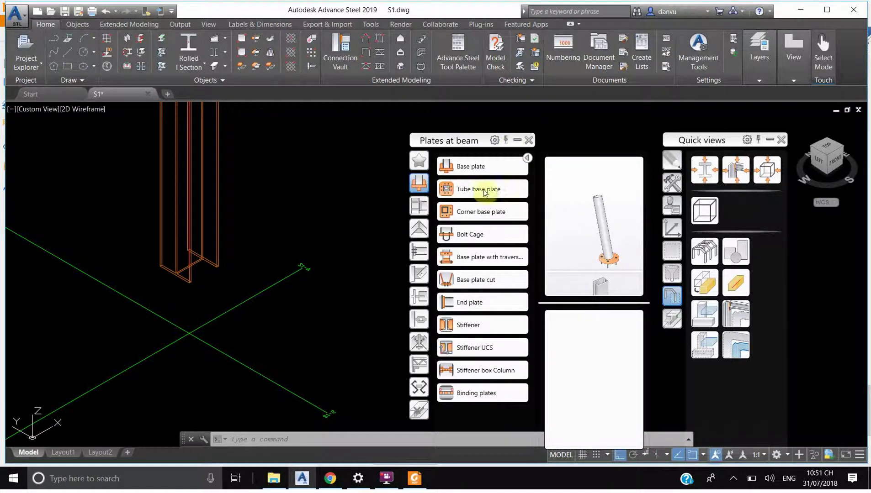
# Add a Base plate connection to the column without an additional concrete object, and show its base plate settings
pyautogui.click(471, 166)
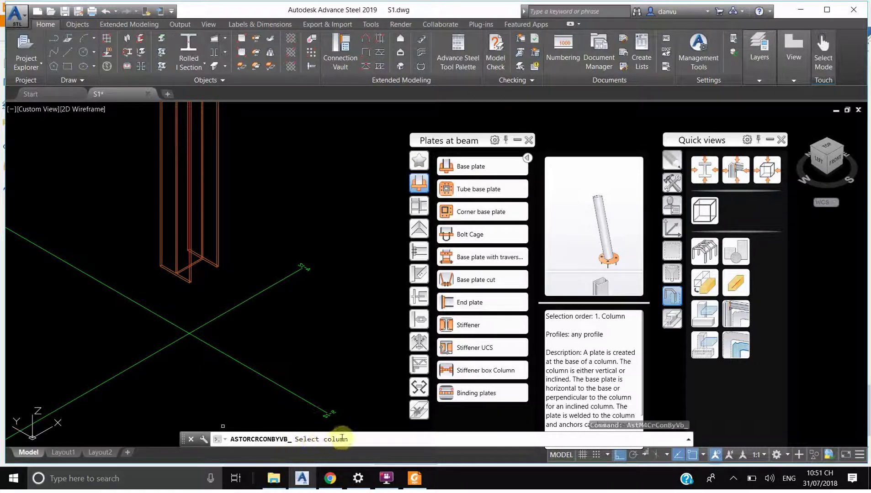
pyautogui.click(472, 168)
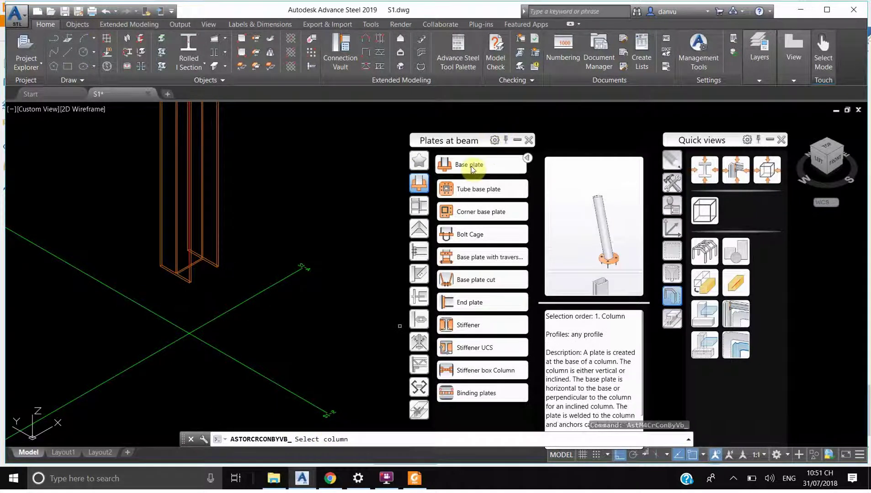
pyautogui.click(218, 257)
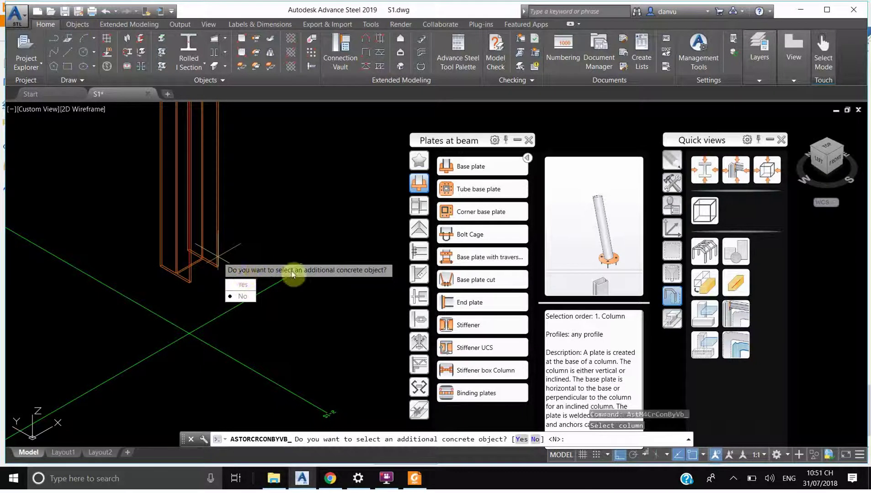
pyautogui.click(242, 298)
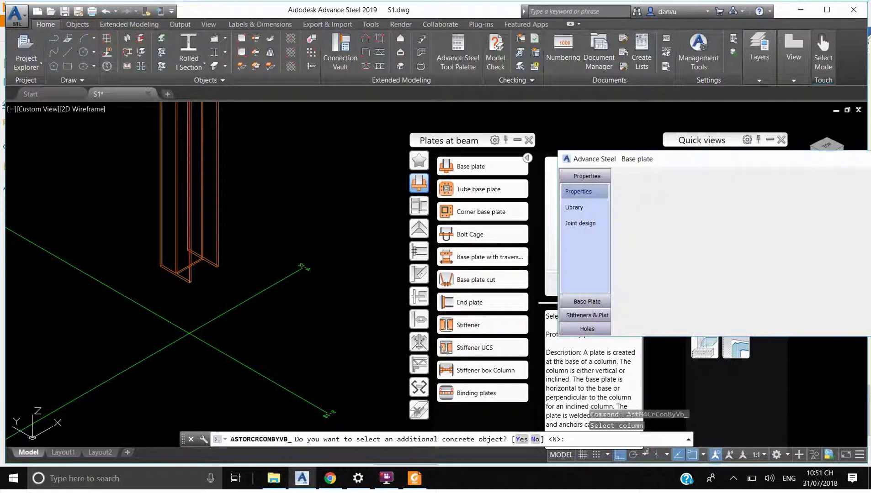
pyautogui.press('Return')
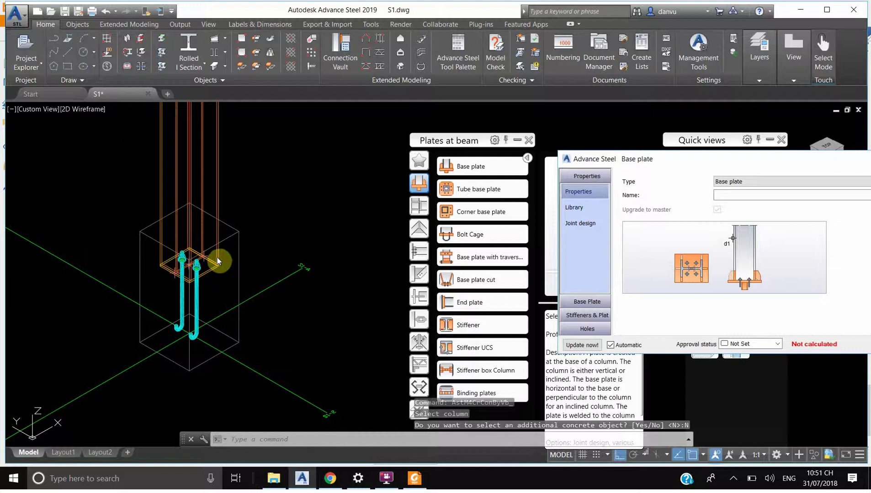
pyautogui.moveTo(680, 162); pyautogui.dragTo(464, 147)
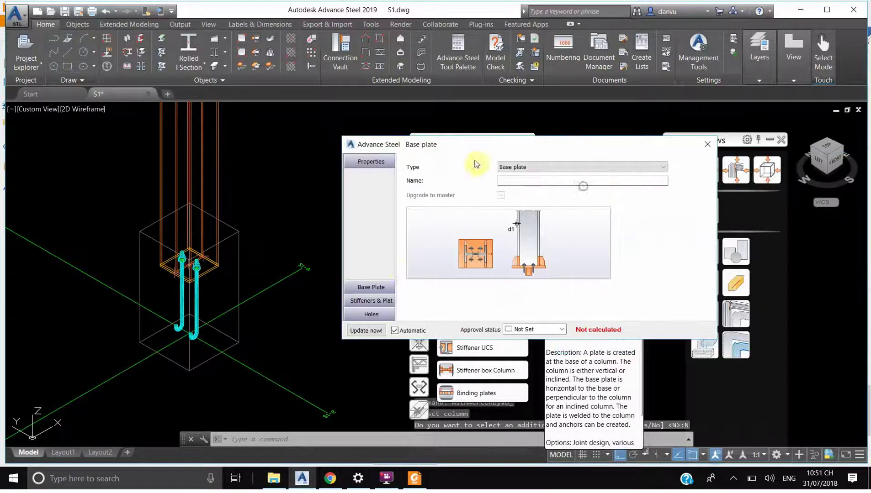
pyautogui.click(367, 287)
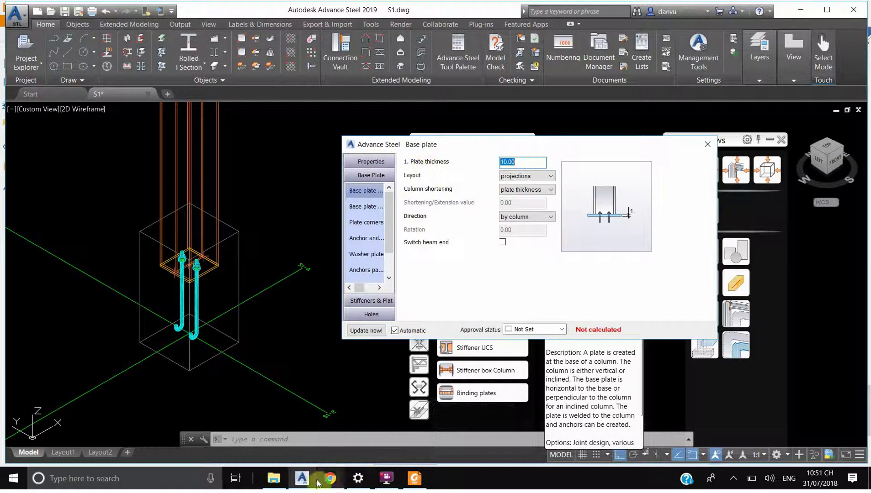
# Switch to Foxit Reader and examine the column base plate dimensions in section A-A of the assembly drawing
pyautogui.click(421, 484)
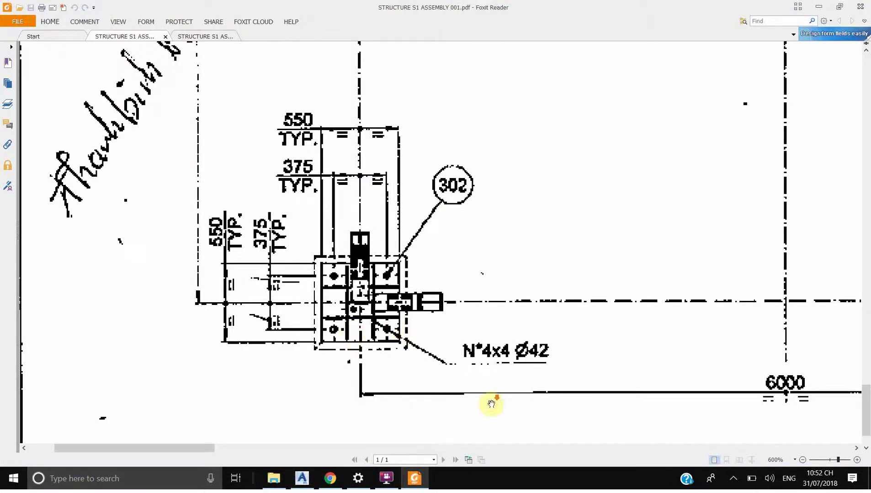
pyautogui.keyDown('ctrl'); pyautogui.scroll(-2, 491, 404); pyautogui.keyUp('ctrl')
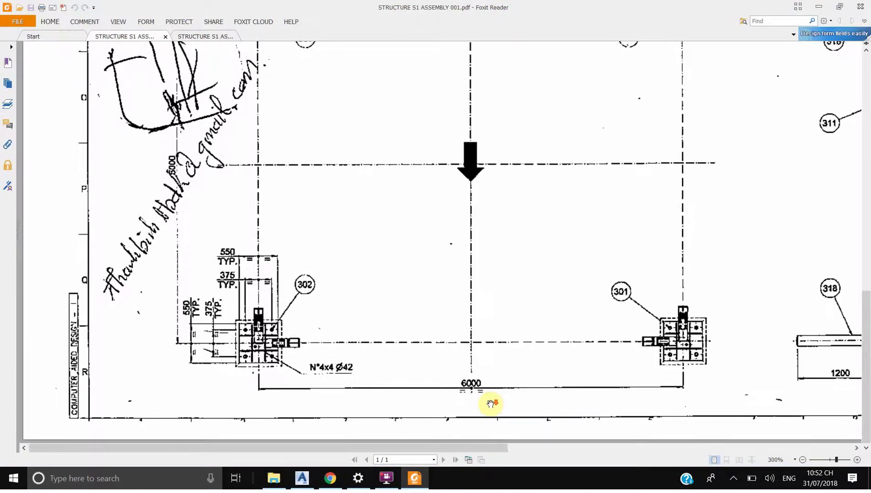
pyautogui.keyDown('ctrl'); pyautogui.scroll(-1, 491, 404); pyautogui.keyUp('ctrl')
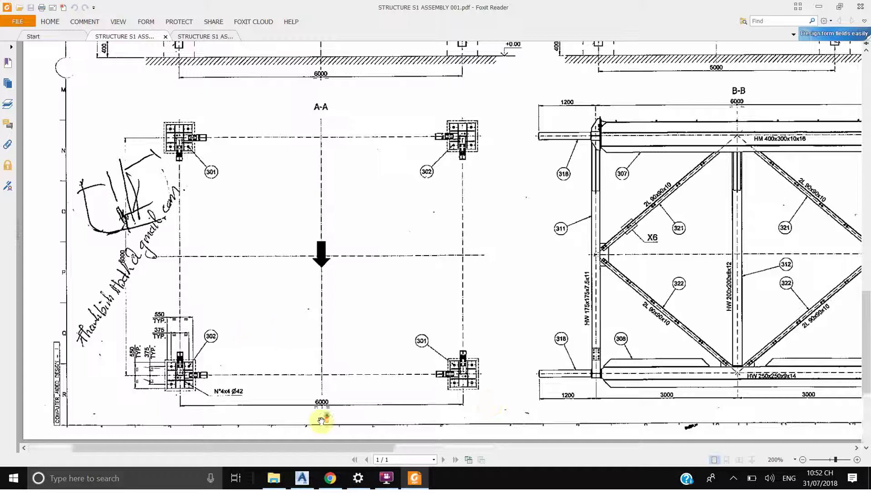
pyautogui.keyDown('ctrl'); pyautogui.scroll(1, 254, 336); pyautogui.keyUp('ctrl')
pyautogui.moveTo(254, 339); pyautogui.dragTo(382, 260)
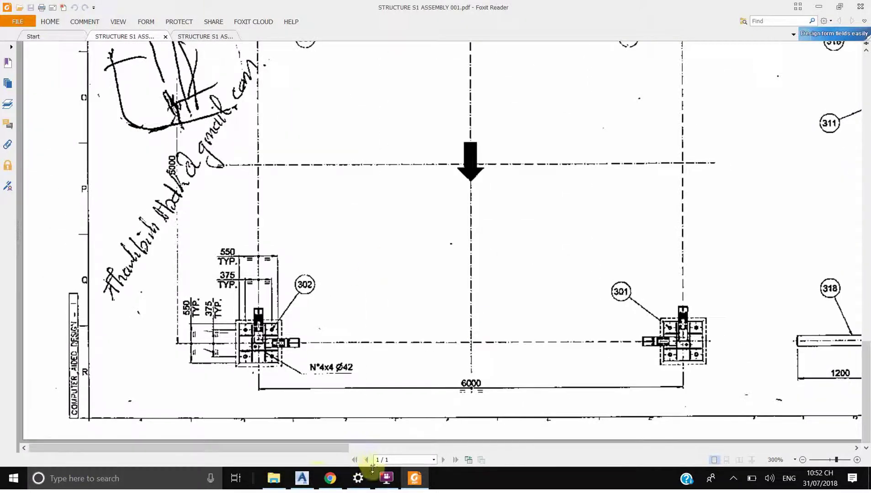
# Switch back to Advance Steel, set the base plate thickness to 40, and close the connection dialog
pyautogui.click(305, 477)
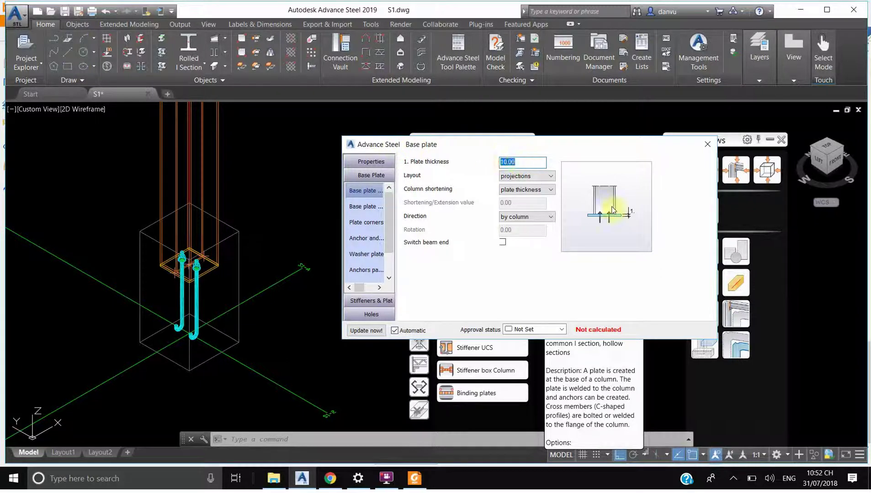
pyautogui.write('40')
pyautogui.moveTo(510, 144); pyautogui.dragTo(513, 72)
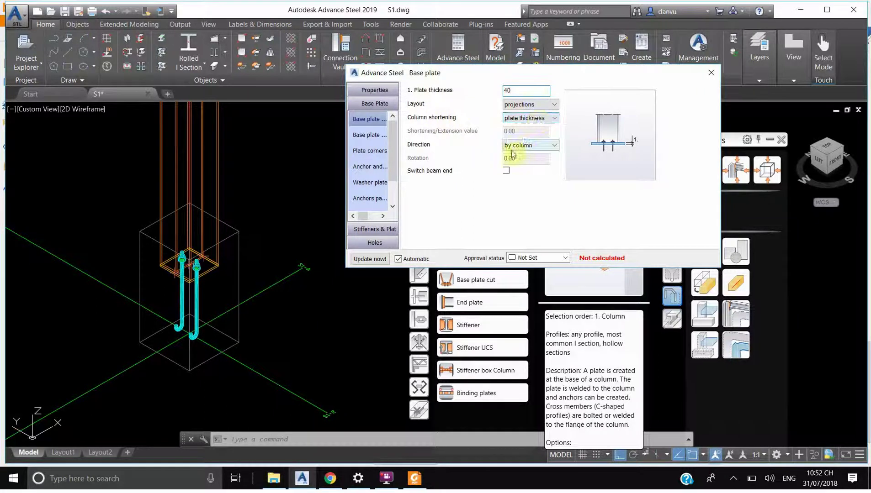
pyautogui.click(365, 136)
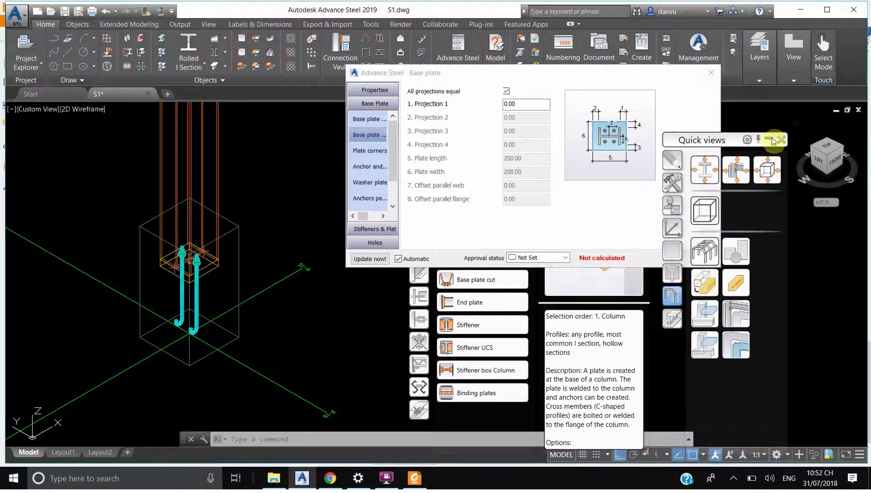
pyautogui.click(707, 73)
# Measure two adjacent sides of the base plate and compare them with the assembly drawing in Foxit Reader
pyautogui.scroll(5, 201, 227)
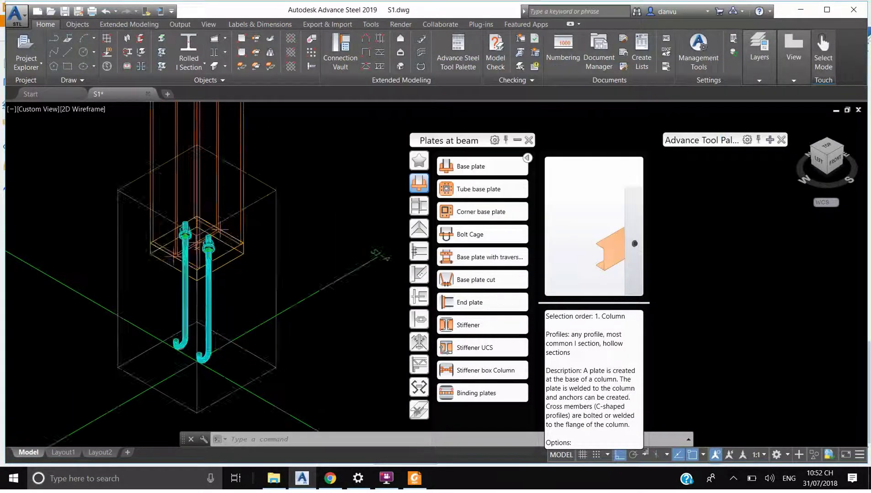
pyautogui.write('di')
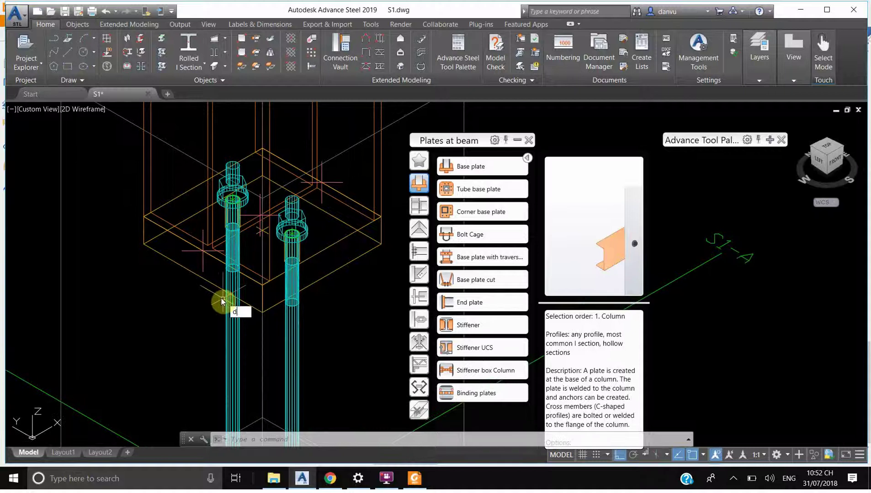
pyautogui.press('Return')
pyautogui.write('di')
pyautogui.press('Return')
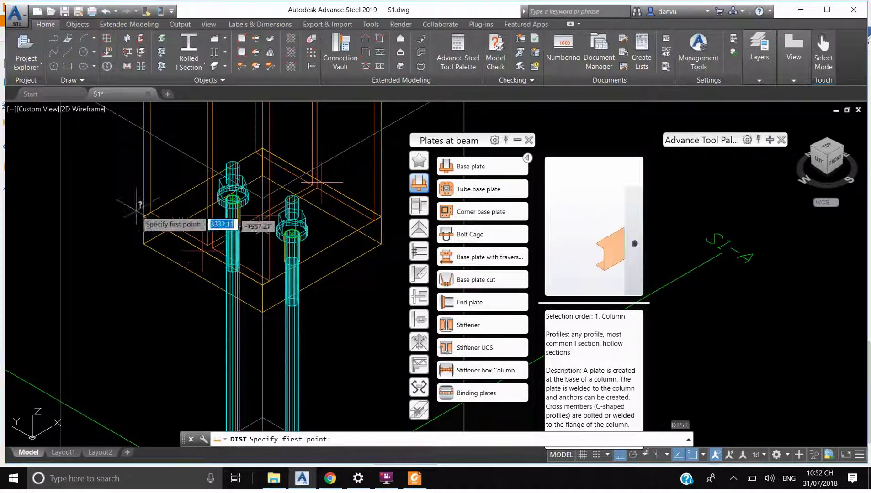
pyautogui.click(164, 205)
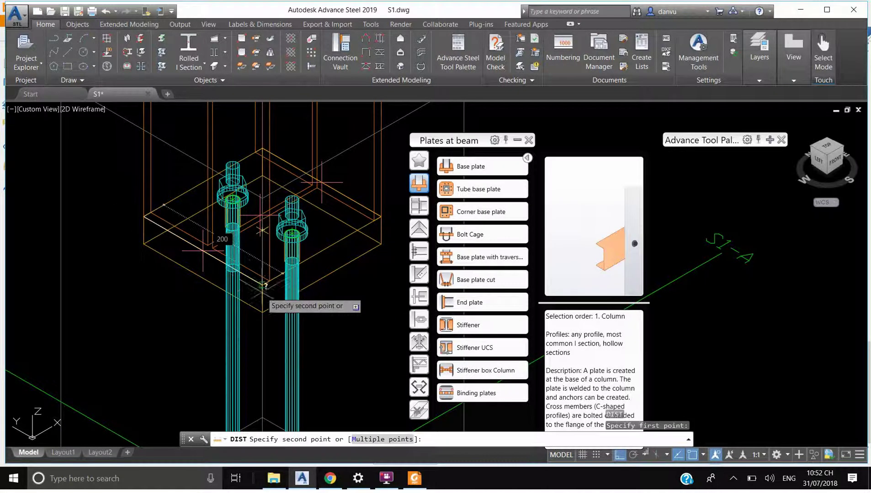
pyautogui.click(264, 286)
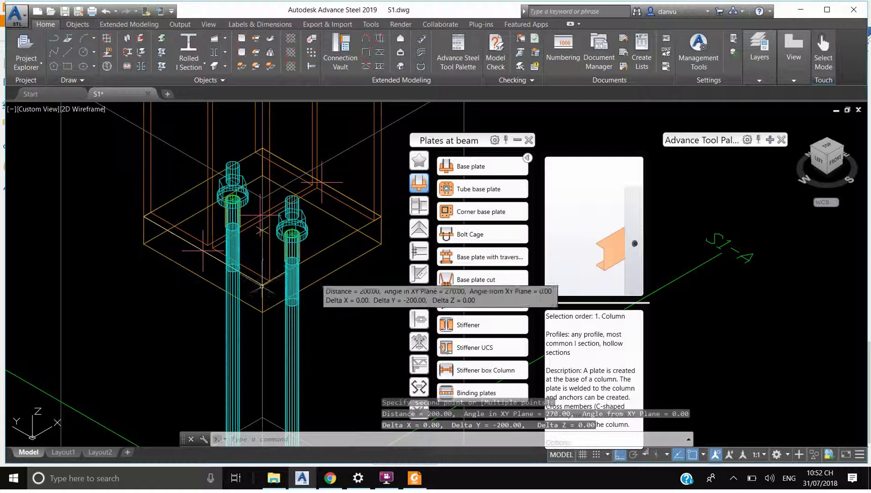
pyautogui.press('Return')
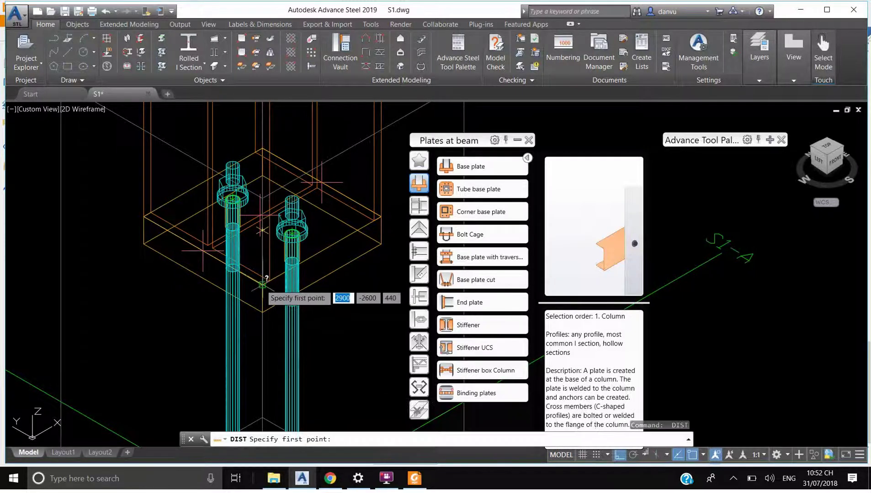
pyautogui.click(242, 273)
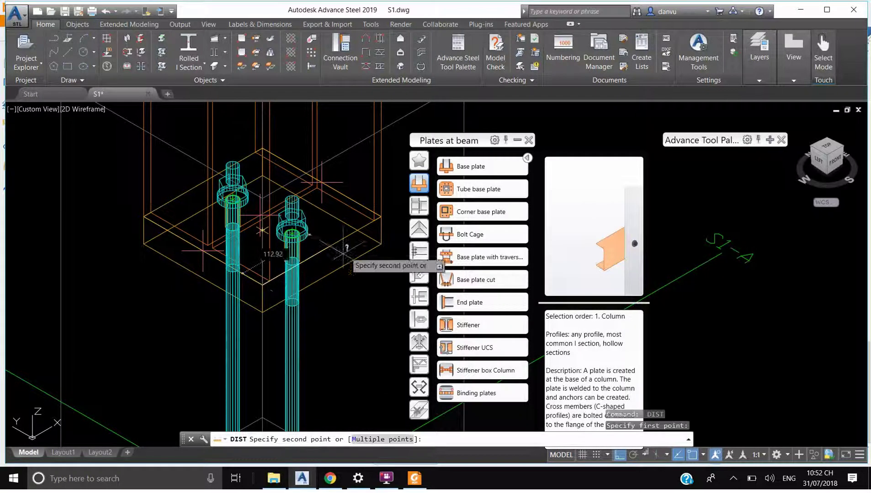
pyautogui.click(381, 217)
pyautogui.moveTo(333, 246); pyautogui.dragTo(329, 262, button='middle')
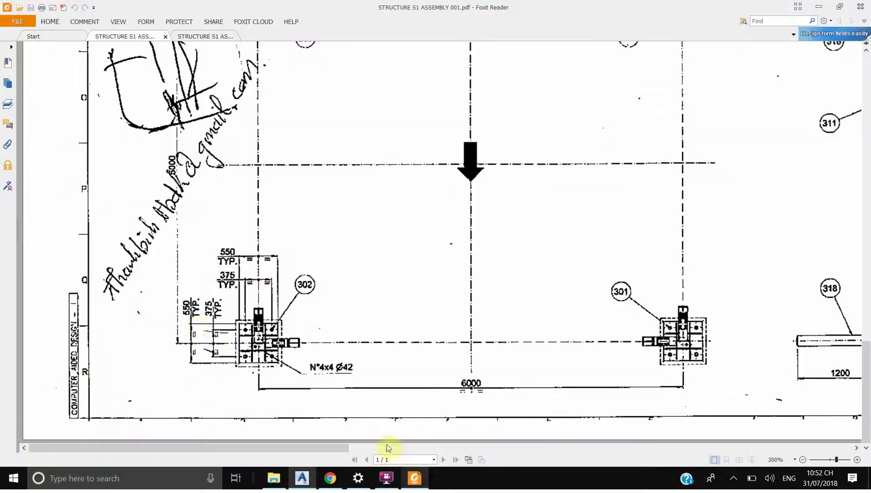
pyautogui.click(415, 478)
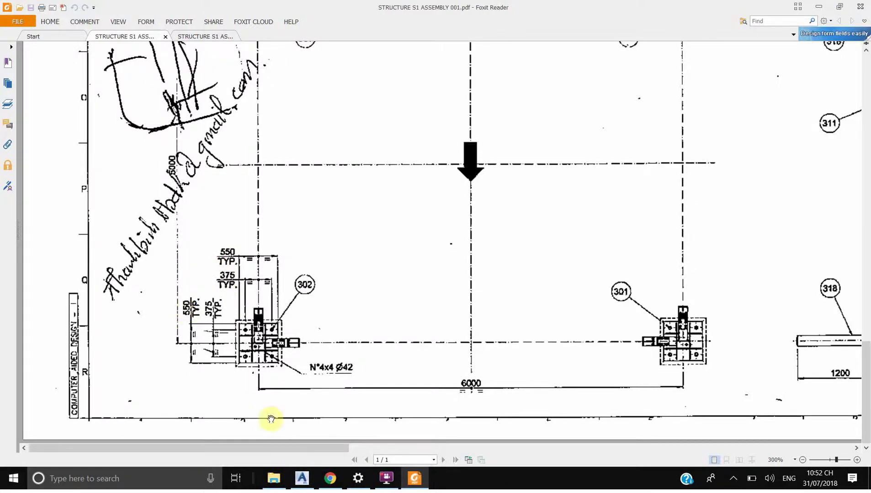
# Switch back to Advance Steel and reopen the joint properties of the column's base plate connection
pyautogui.click(301, 479)
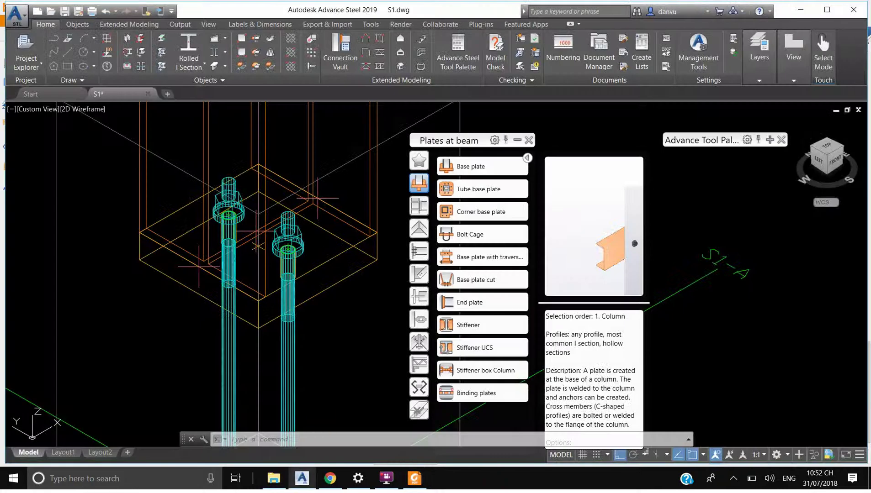
pyautogui.click(320, 263)
pyautogui.rightClick(322, 268)
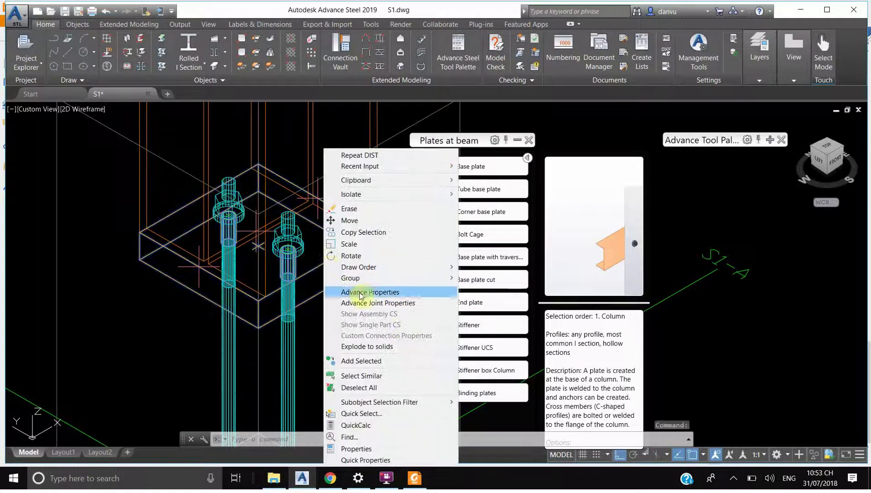
pyautogui.click(362, 303)
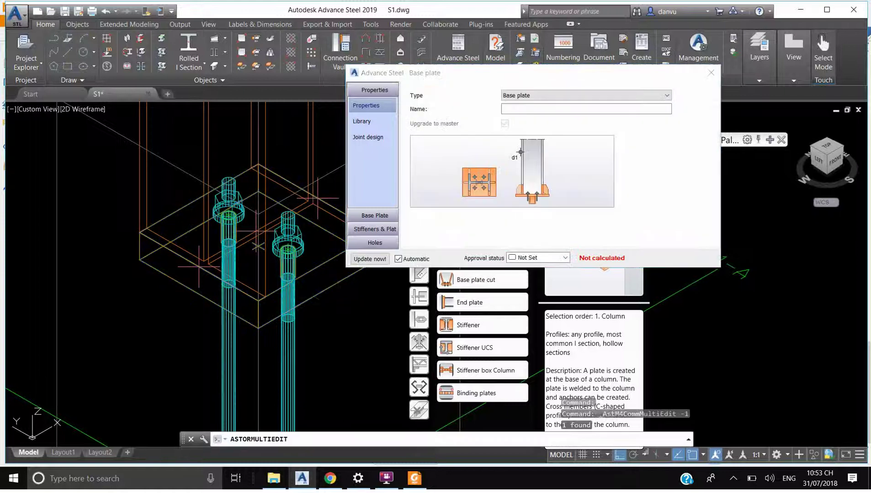
pyautogui.scroll(-4, 329, 310)
pyautogui.moveTo(355, 319); pyautogui.dragTo(287, 297, button='middle')
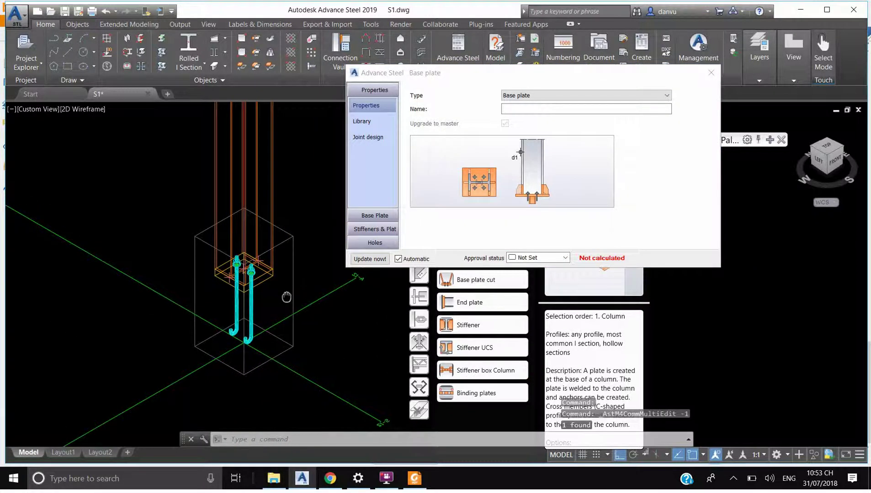
# Turn off equal projections in the base plate dimensions and set projections 1 to 4 to 175 each
pyautogui.click(371, 215)
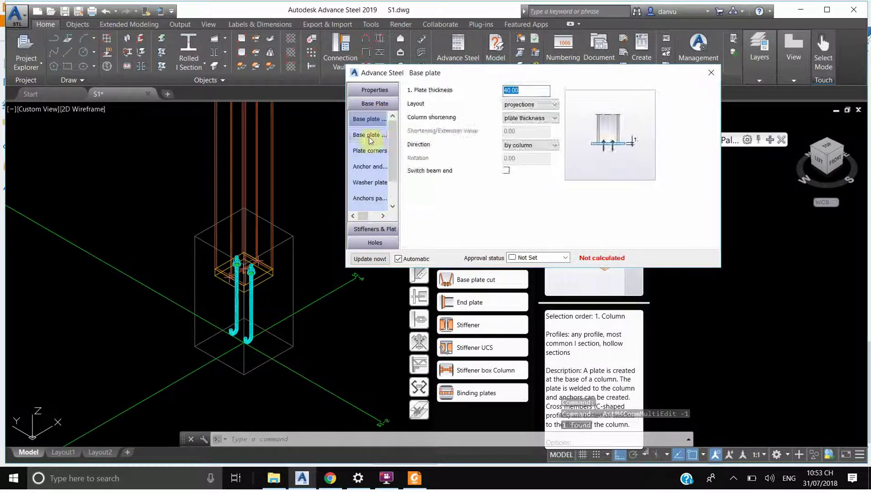
pyautogui.click(370, 134)
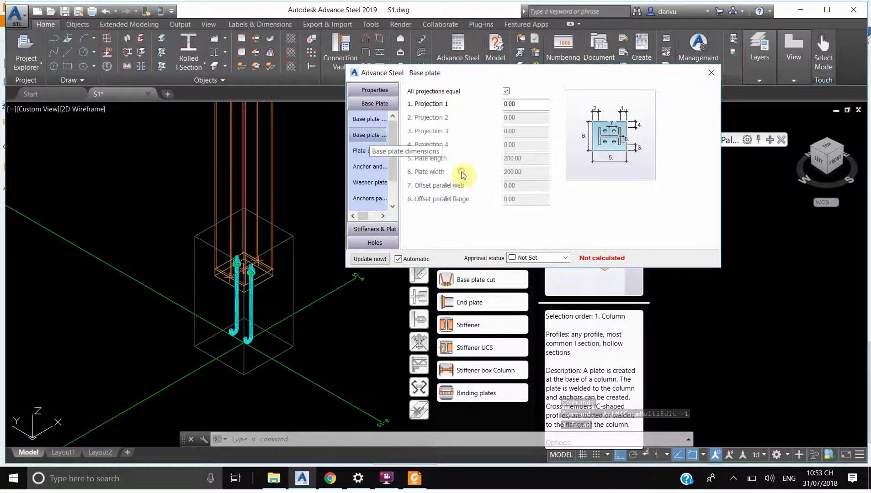
pyautogui.click(506, 91)
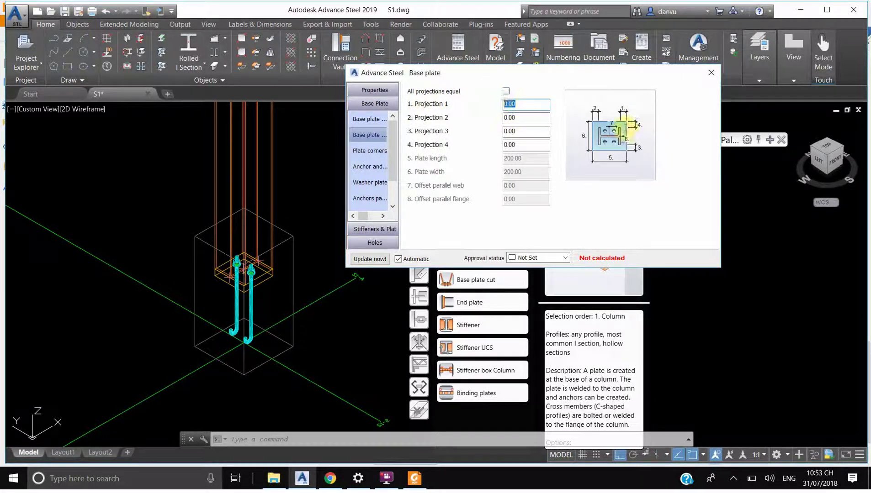
pyautogui.press('Tab')
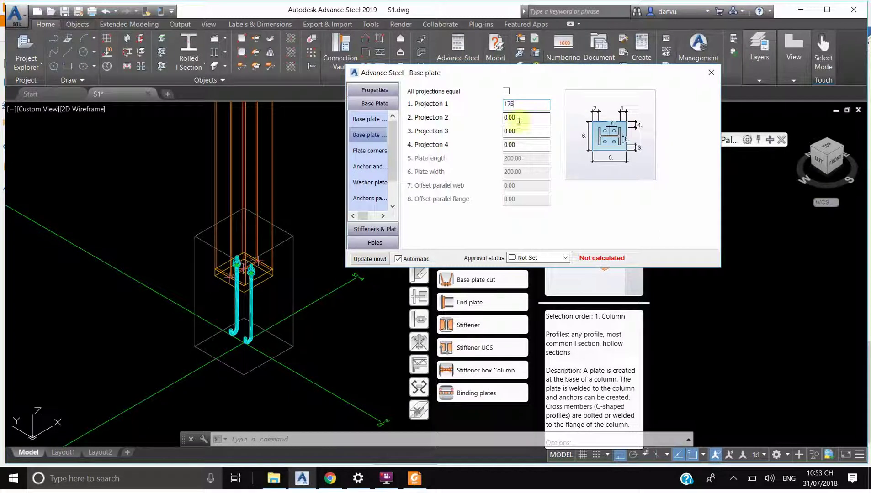
pyautogui.write('175')
pyautogui.press('Tab')
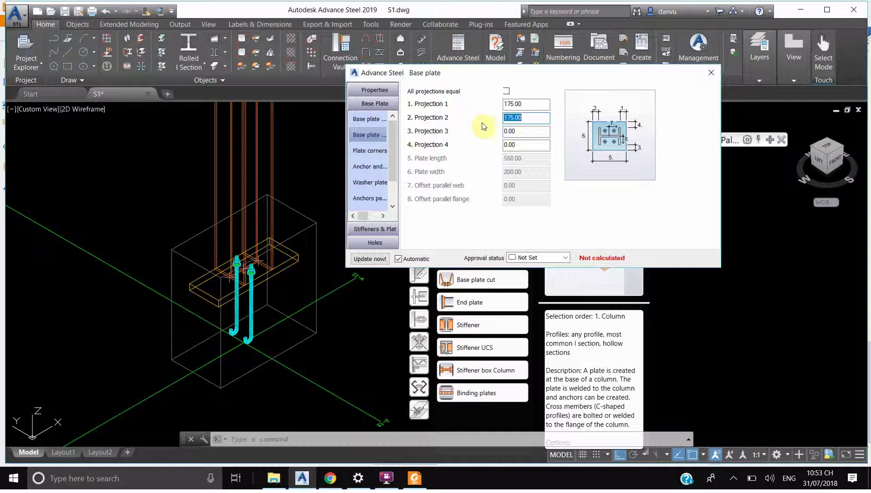
pyautogui.press('Tab')
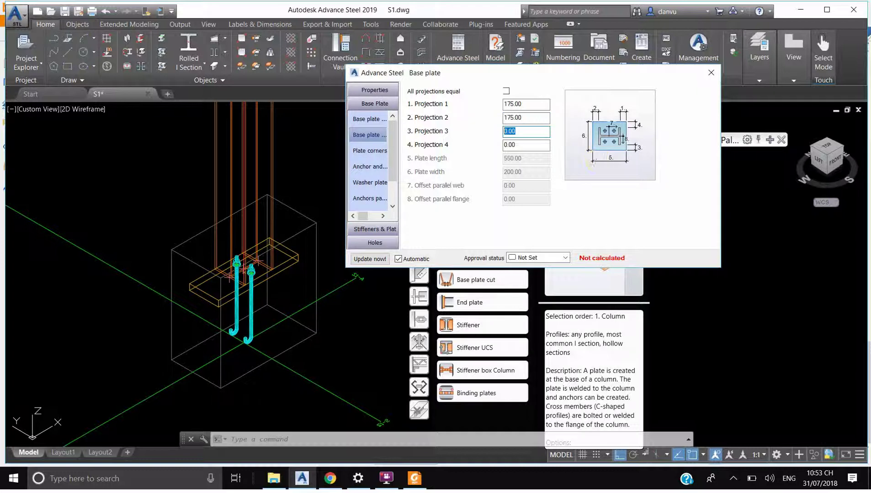
pyautogui.press('Tab')
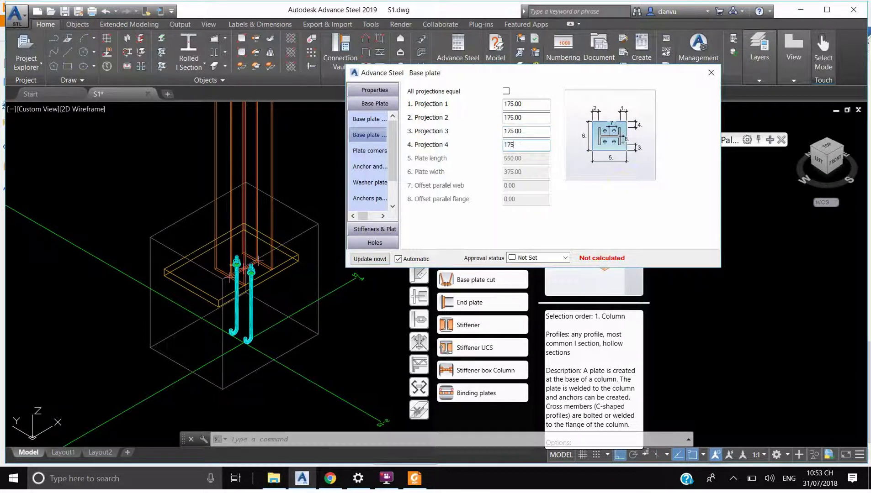
pyautogui.click(664, 163)
pyautogui.click(529, 131)
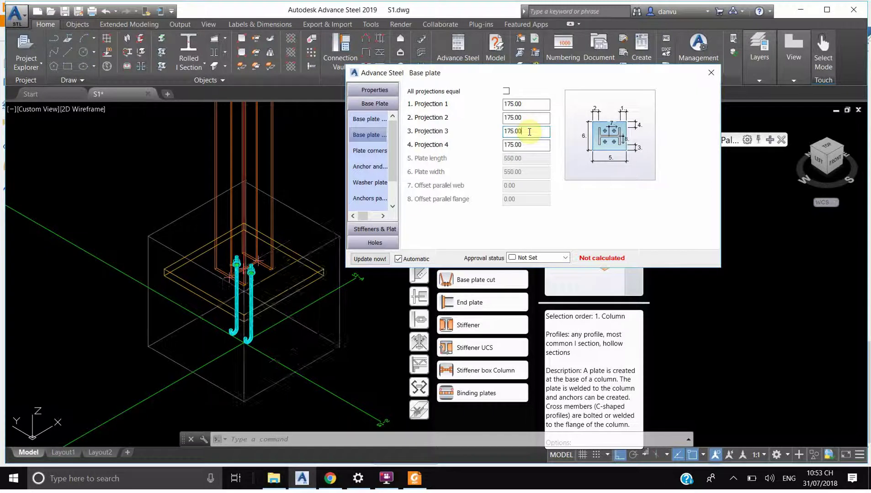
# Make the base plate connection create only holes instead of anchors, with a hole diameter of 48
pyautogui.click(370, 151)
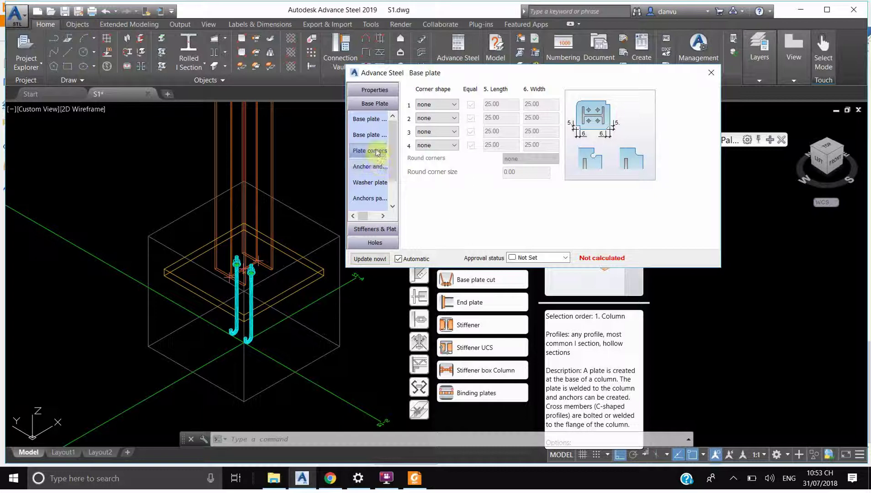
pyautogui.click(370, 167)
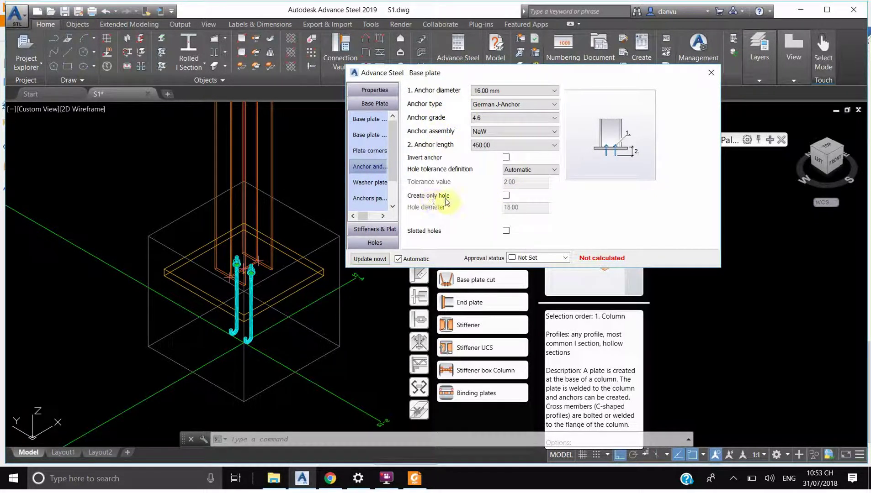
pyautogui.click(506, 196)
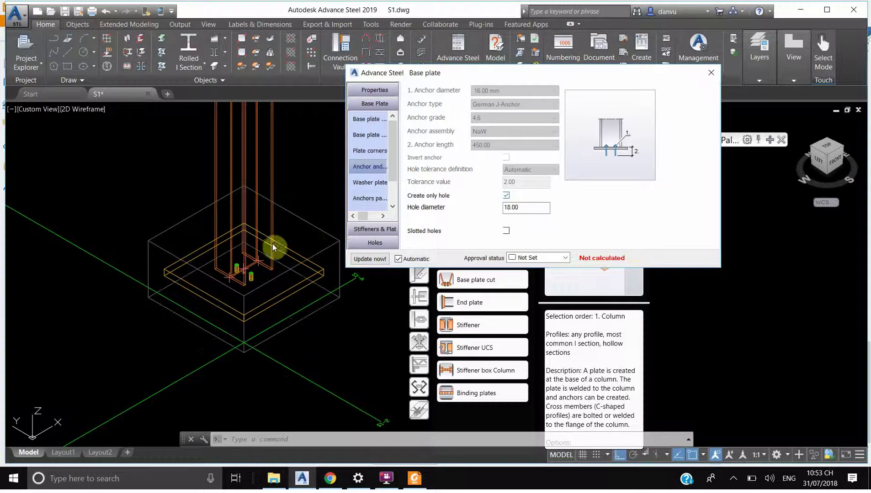
pyautogui.moveTo(520, 208); pyautogui.dragTo(495, 211)
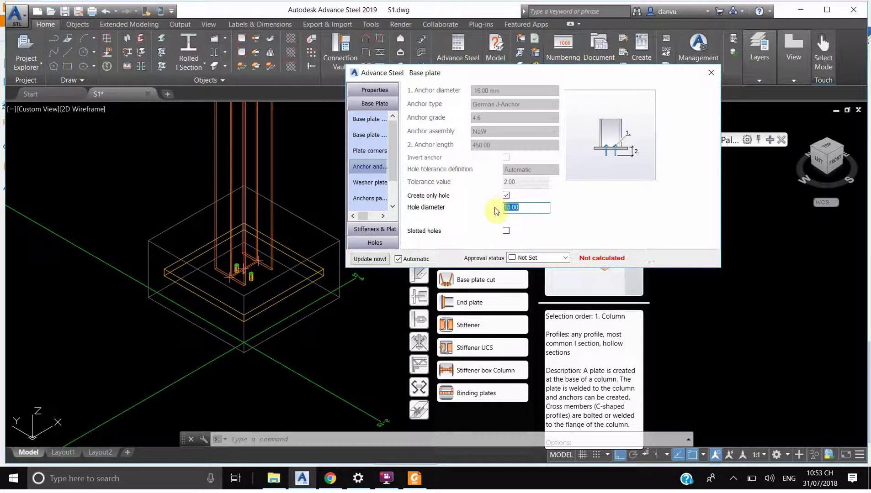
pyautogui.write('48')
pyautogui.press('Return')
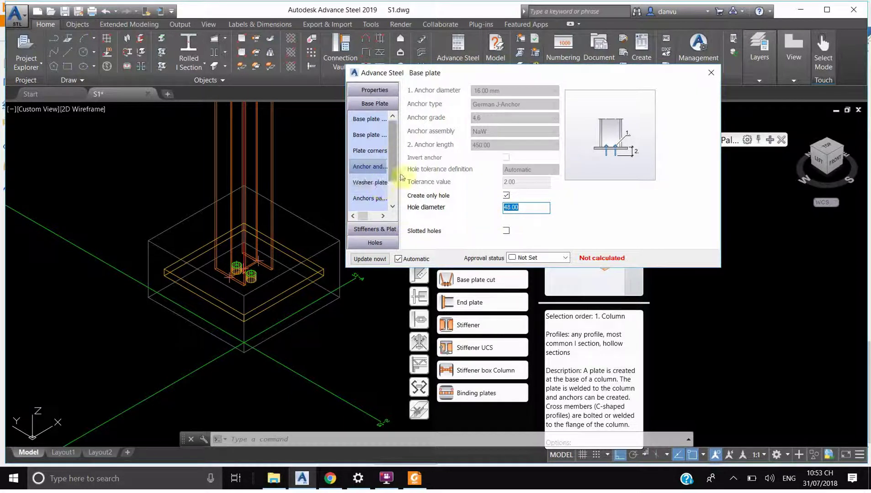
# Show the anchor spacing parallel to the web, check the hole spacing on the assembly drawing in Foxit Reader, and return to Advance Steel
pyautogui.click(371, 183)
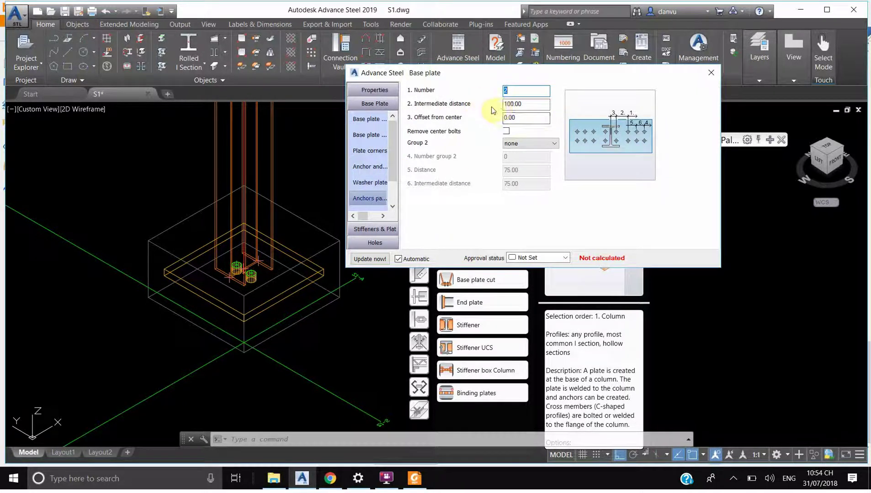
pyautogui.doubleClick(527, 104)
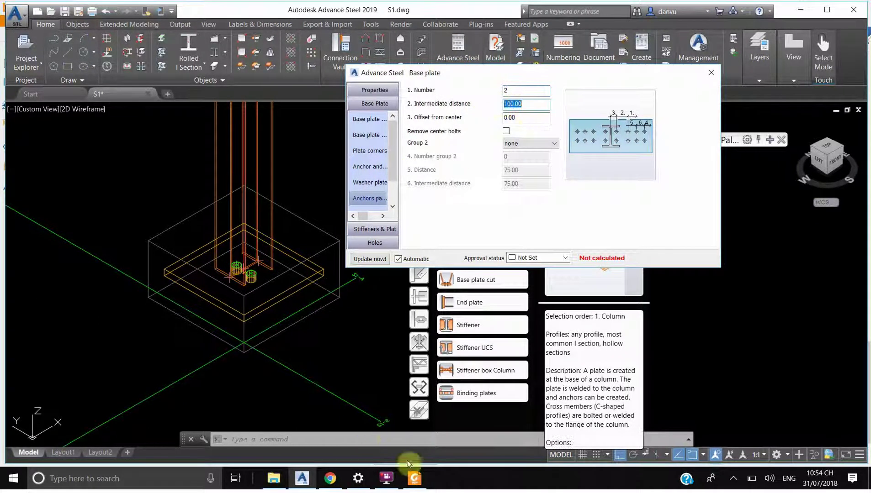
pyautogui.click(413, 477)
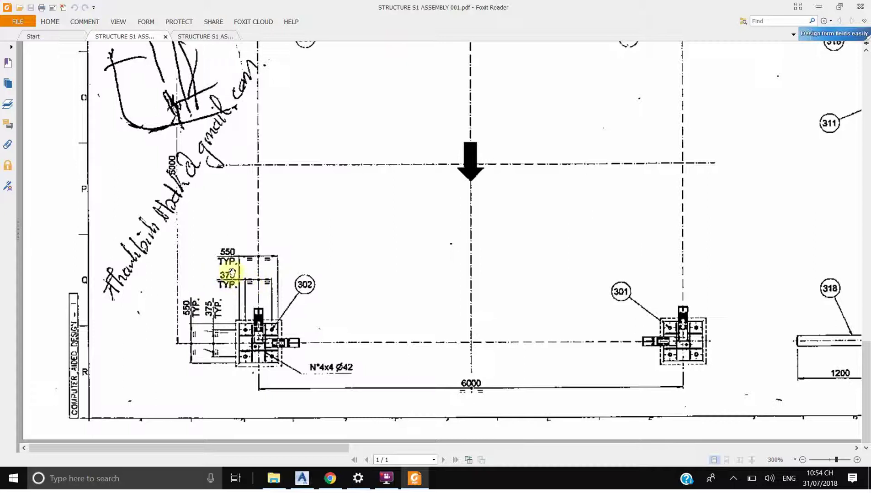
pyautogui.click(306, 479)
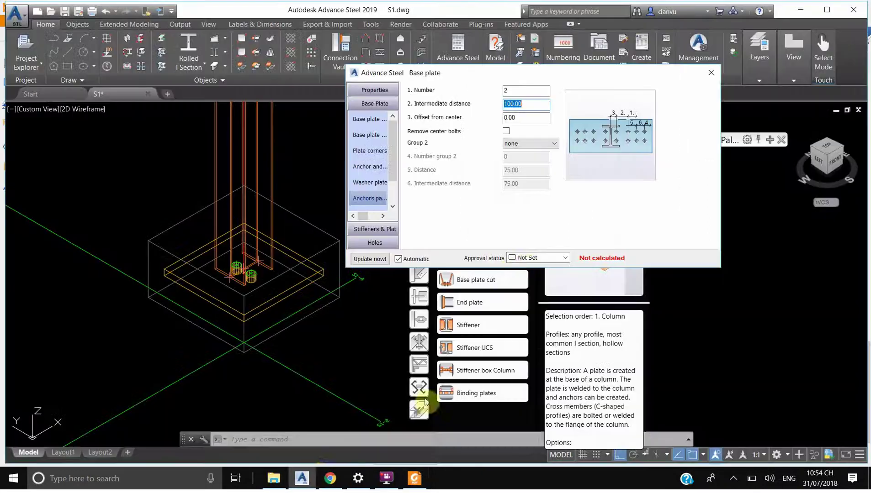
# Hide the Plates at beam palette and set the base plate's hole diameter to 45
pyautogui.click(547, 273)
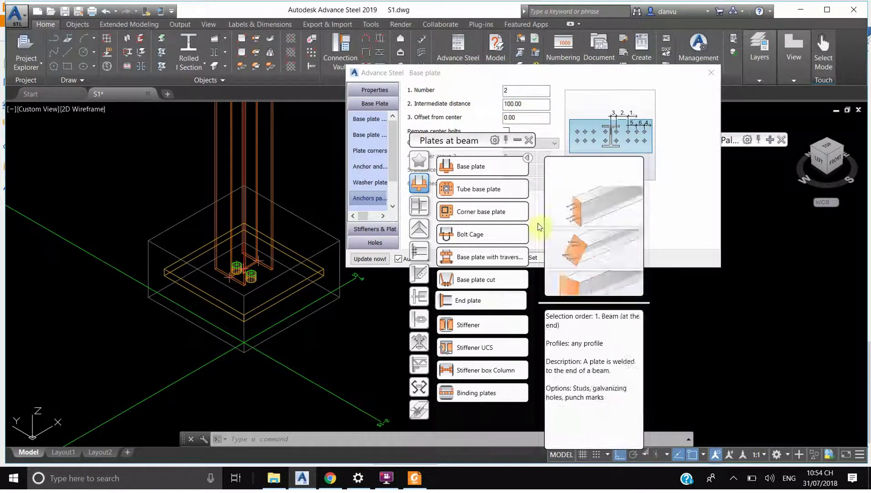
pyautogui.click(517, 140)
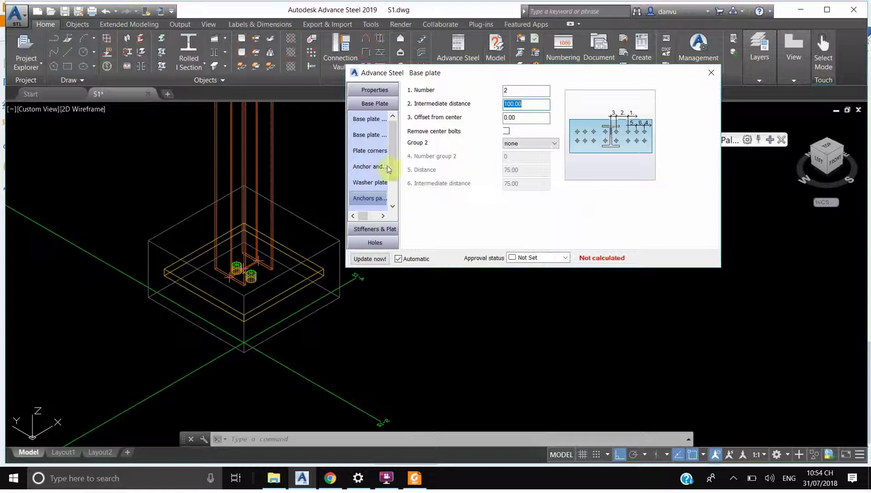
pyautogui.click(369, 166)
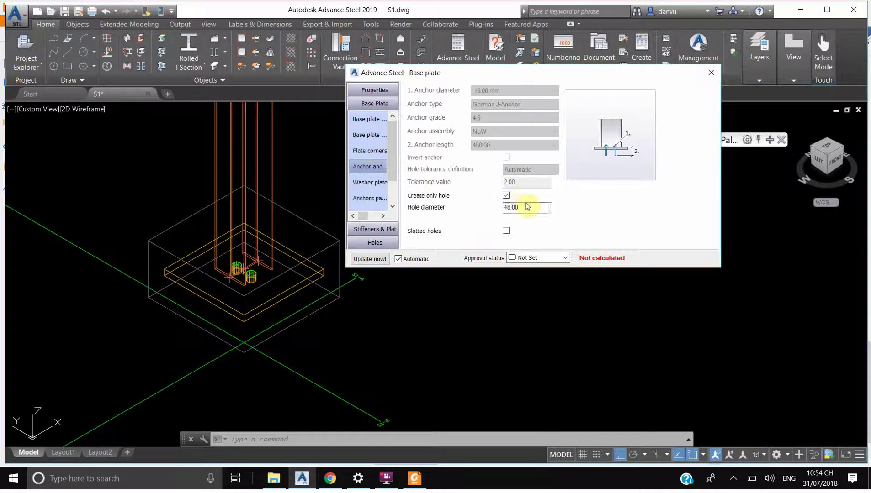
pyautogui.moveTo(525, 208); pyautogui.dragTo(501, 207)
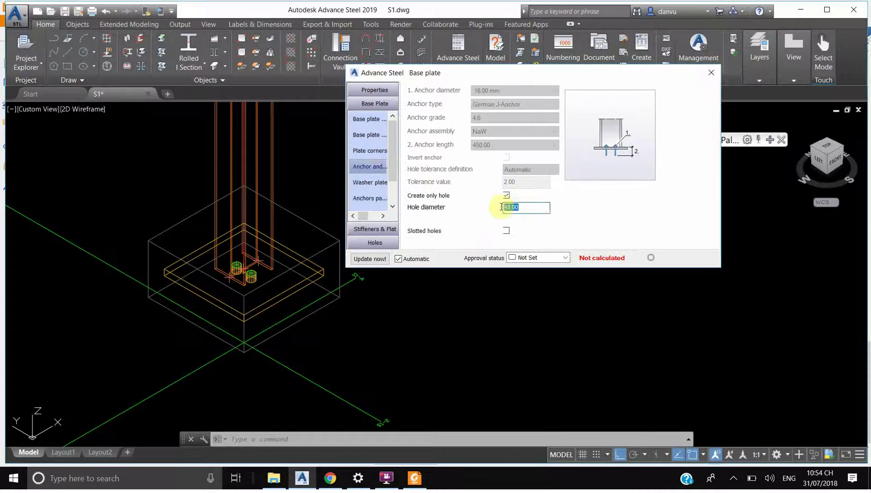
pyautogui.write('45')
pyautogui.click(384, 184)
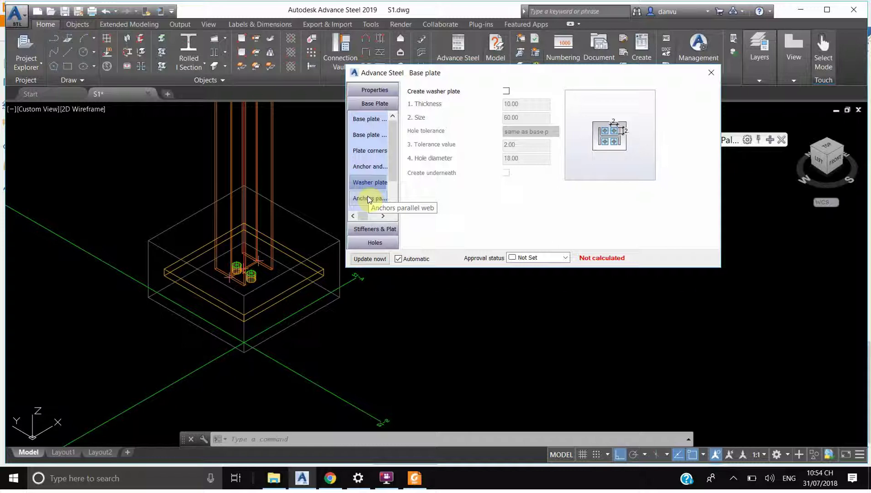
# Set the anchors parallel to the web to 2 with an intermediate distance of 375
pyautogui.click(366, 200)
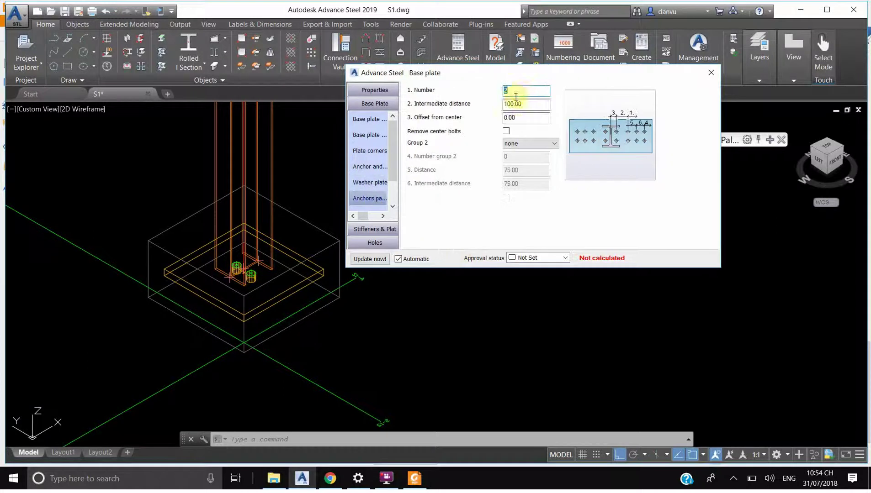
pyautogui.press('Tab')
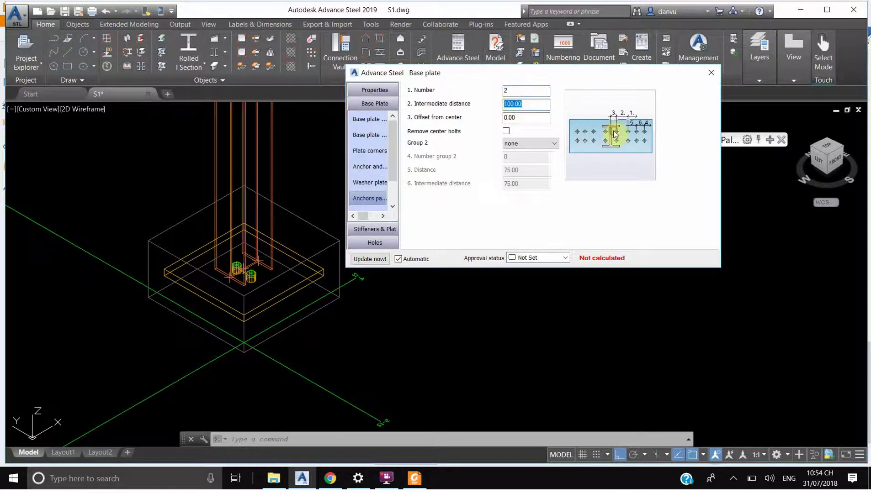
pyautogui.write('275')
pyautogui.click(521, 117)
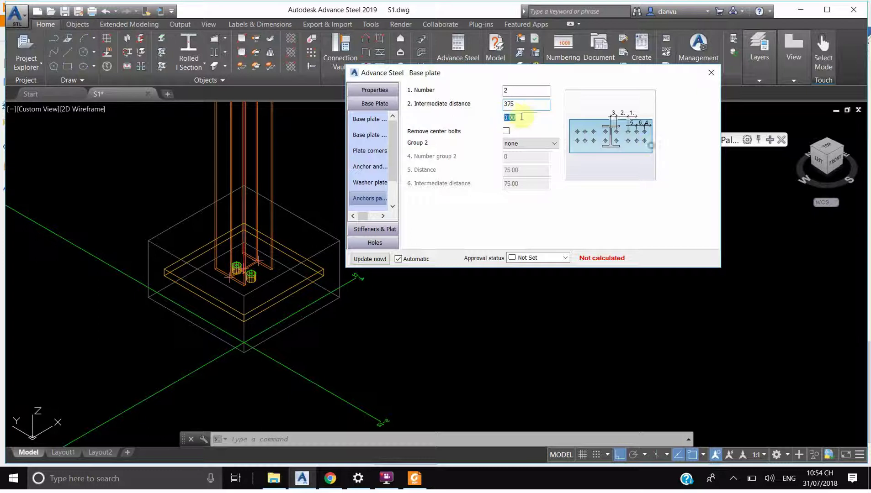
pyautogui.doubleClick(521, 117)
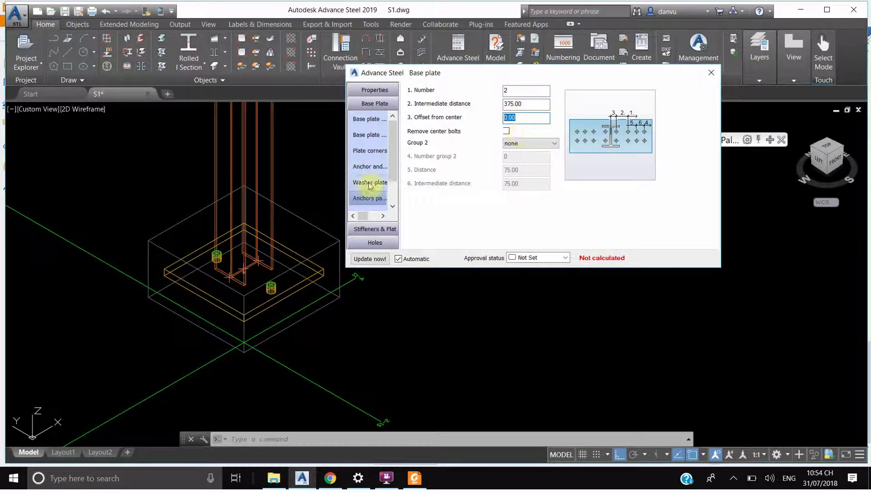
# Set the anchors in the flange direction to 2 with an intermediate distance of 375
pyautogui.moveTo(395, 172); pyautogui.dragTo(396, 180)
pyautogui.click(378, 196)
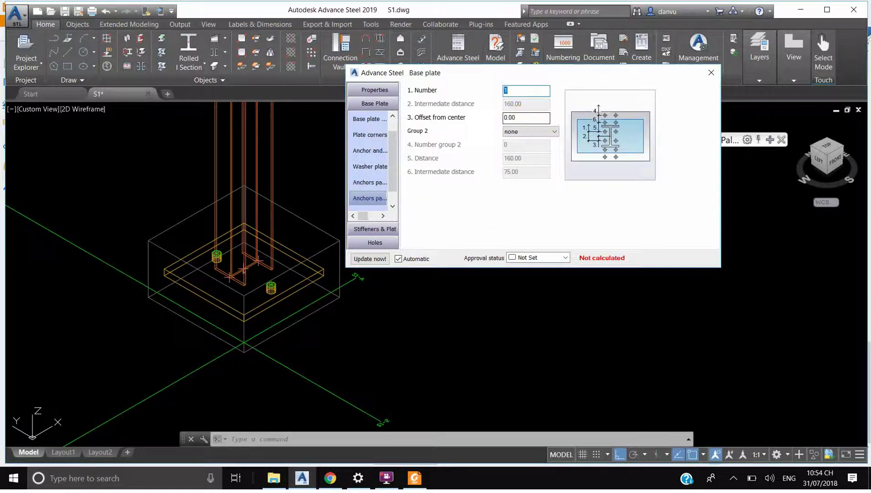
pyautogui.moveTo(528, 104); pyautogui.dragTo(502, 101)
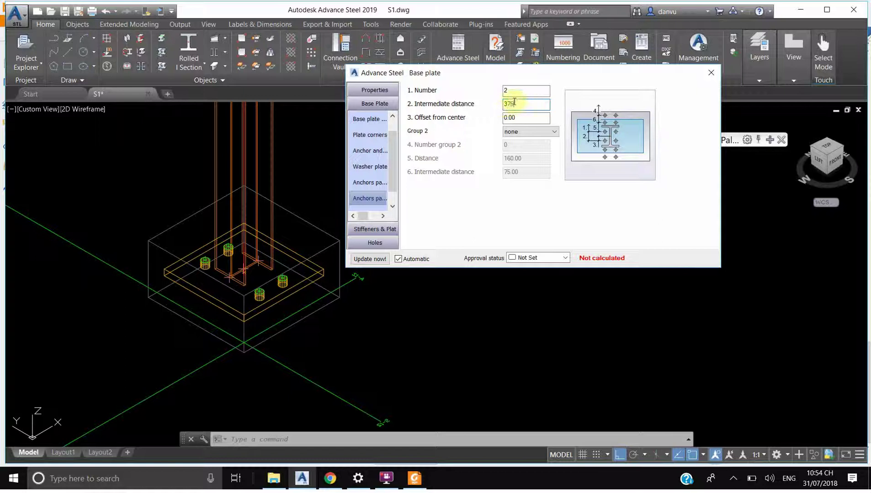
pyautogui.press('Tab')
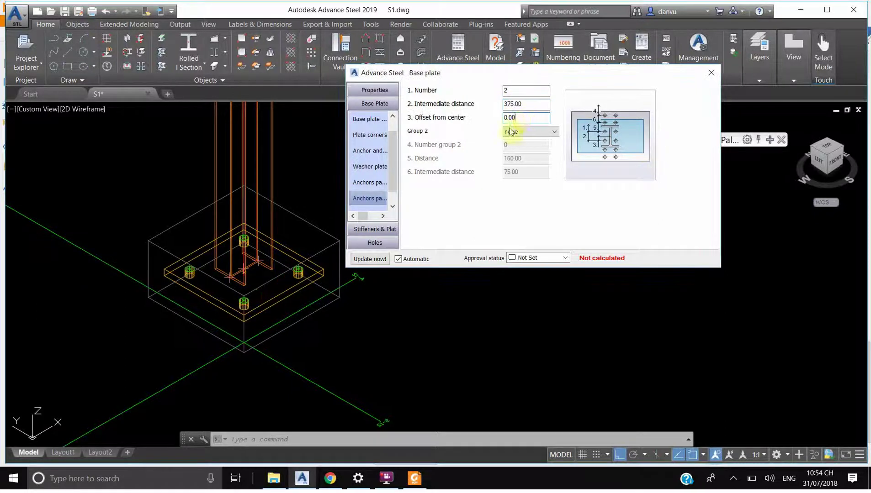
# Create a shear anchor of type Profile under the base plate
pyautogui.click(392, 191)
pyautogui.click(384, 230)
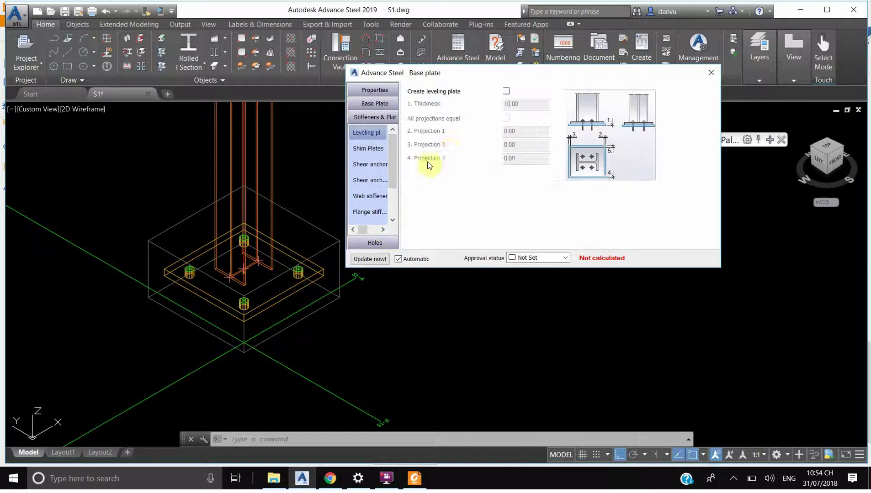
pyautogui.click(378, 156)
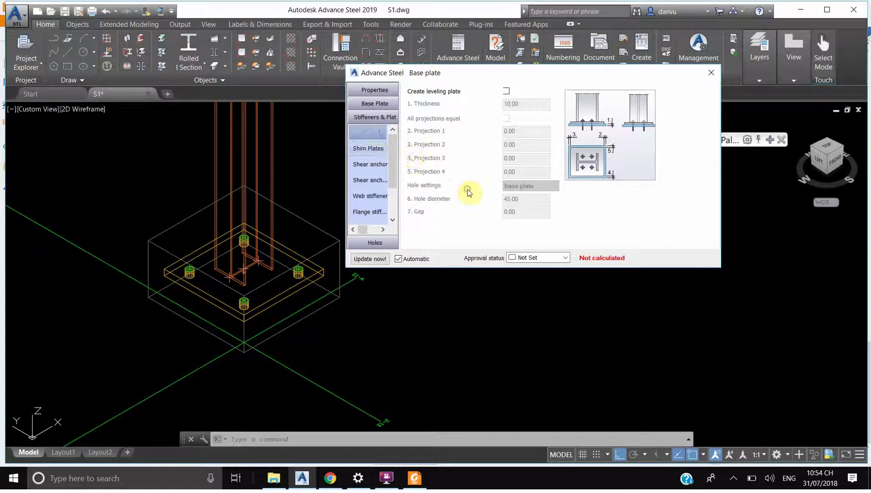
pyautogui.click(371, 165)
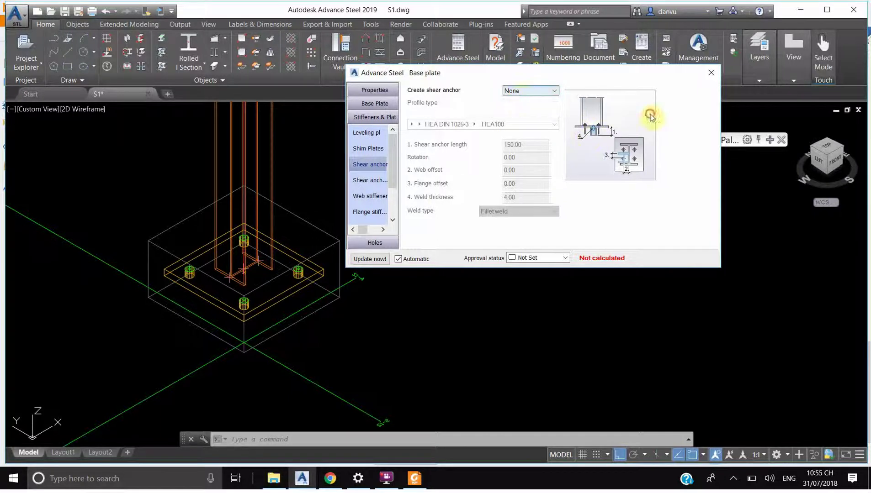
pyautogui.click(530, 90)
pyautogui.click(521, 100)
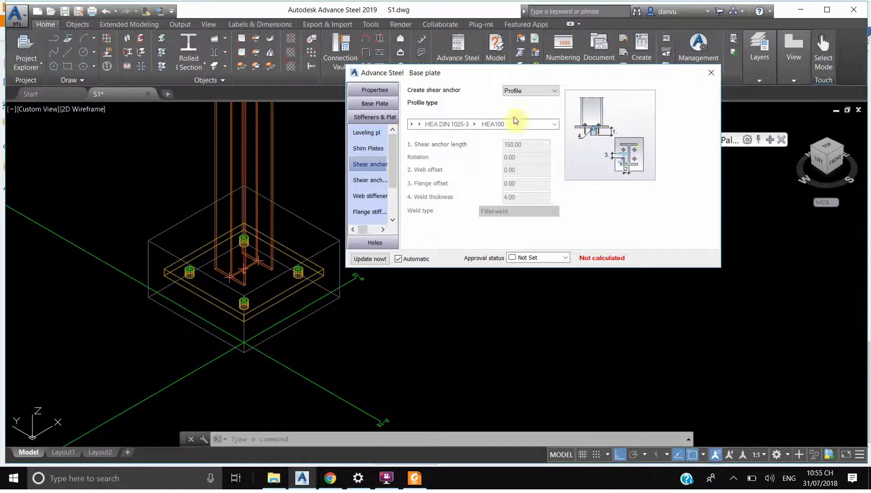
# Set the shear anchor's profile to HEA140 from HEA DIN 1025-3 and its length to 200, and close the base plate properties
pyautogui.click(475, 126)
pyautogui.click(592, 151)
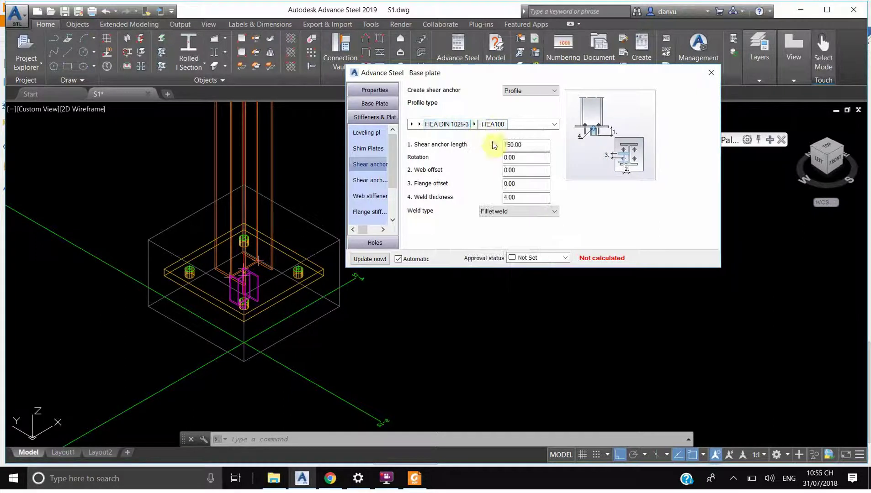
pyautogui.click(475, 124)
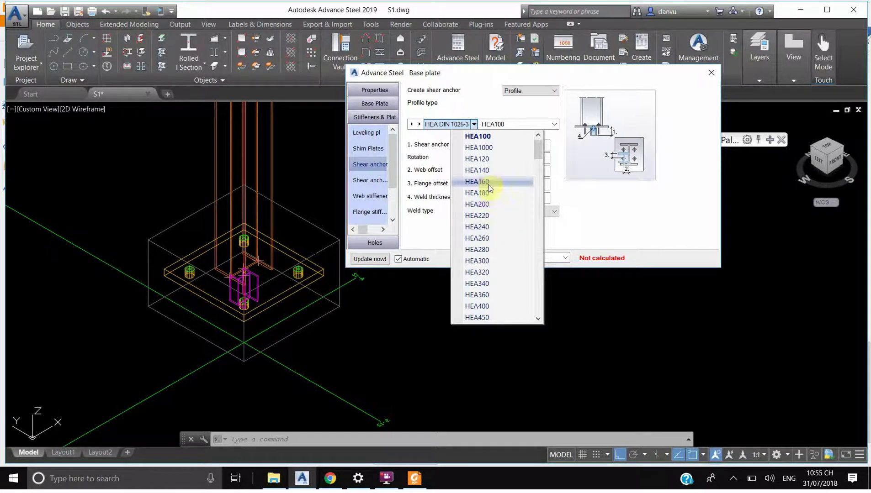
pyautogui.click(525, 196)
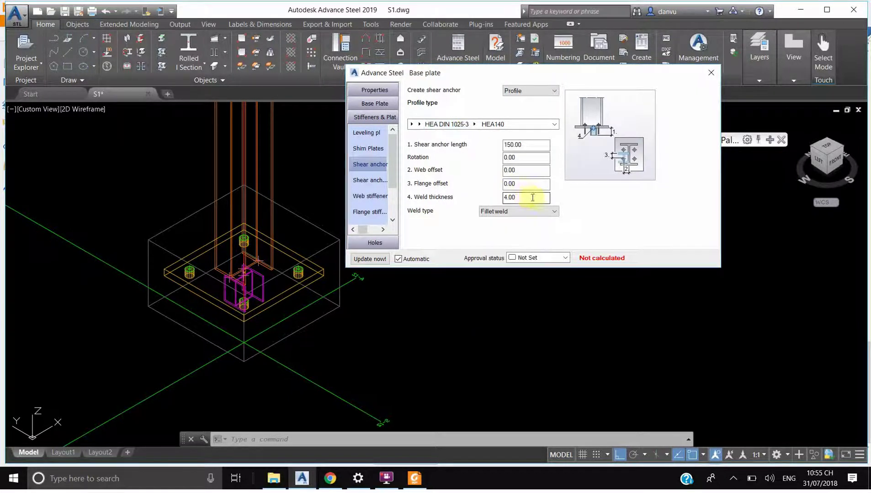
pyautogui.doubleClick(530, 145)
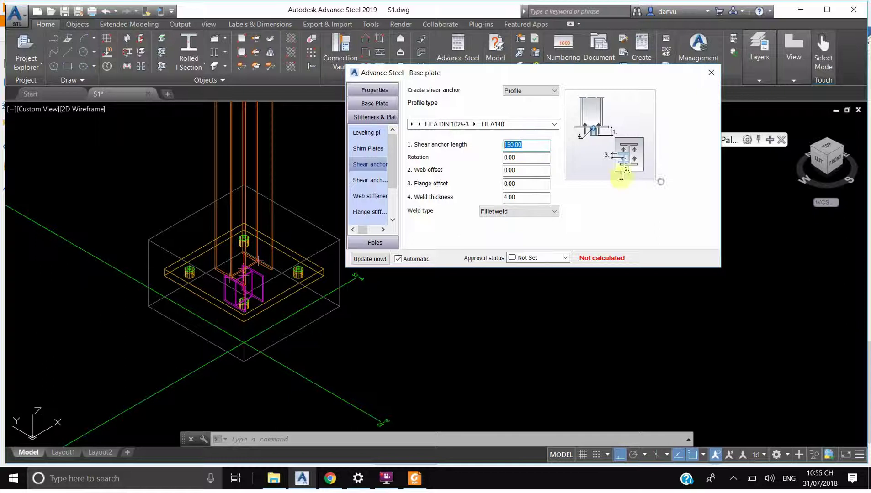
pyautogui.write('200')
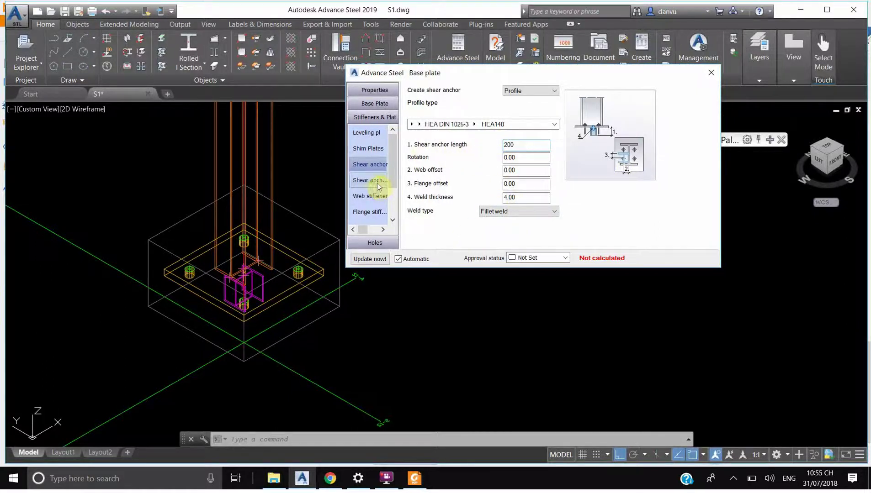
pyautogui.click(471, 233)
pyautogui.click(377, 198)
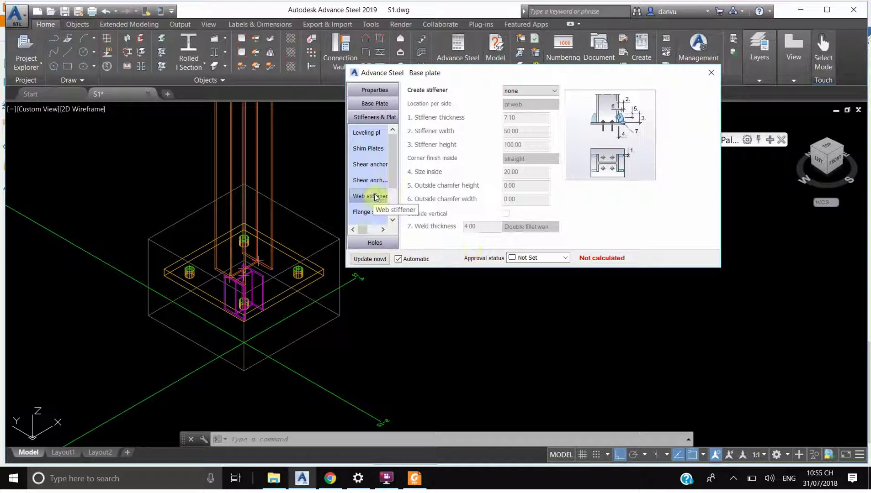
pyautogui.click(711, 72)
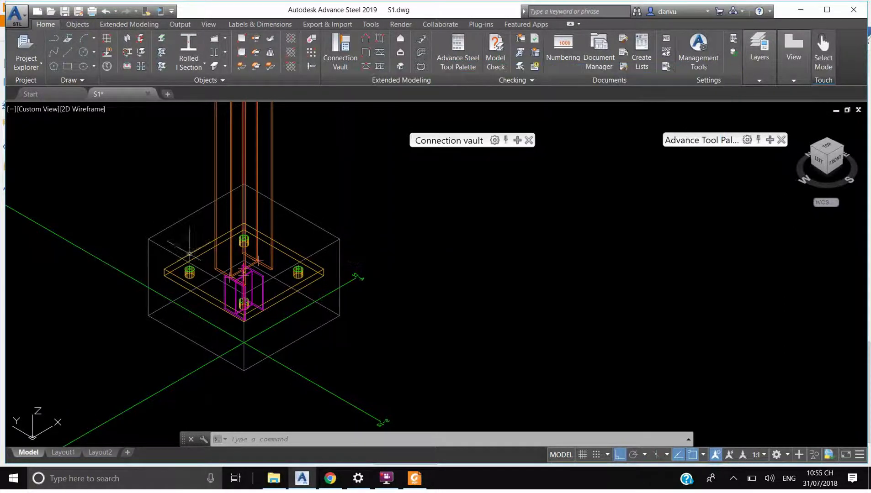
# Switch the model view to the Realistic visual style to inspect the base plate at the column foot
pyautogui.scroll(1, 201, 260)
pyautogui.scroll(2, 201, 259)
pyautogui.moveTo(233, 282); pyautogui.dragTo(301, 258, button='middle')
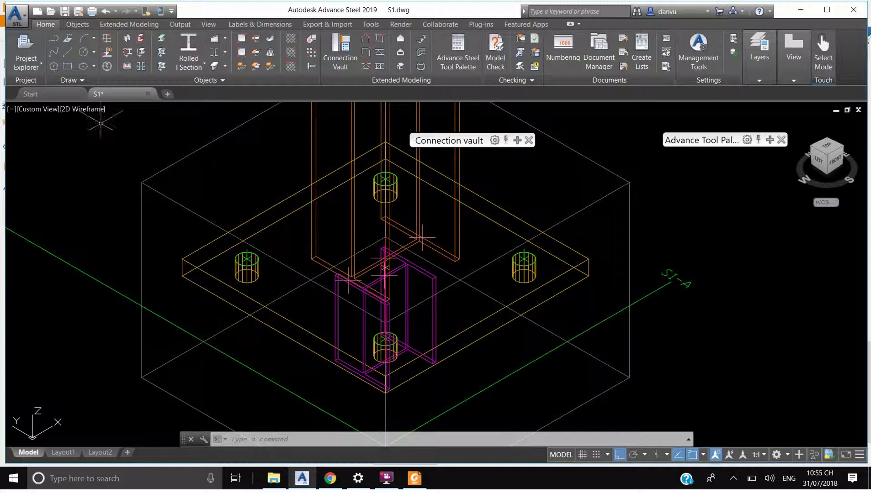
pyautogui.click(101, 142)
pyautogui.click(87, 109)
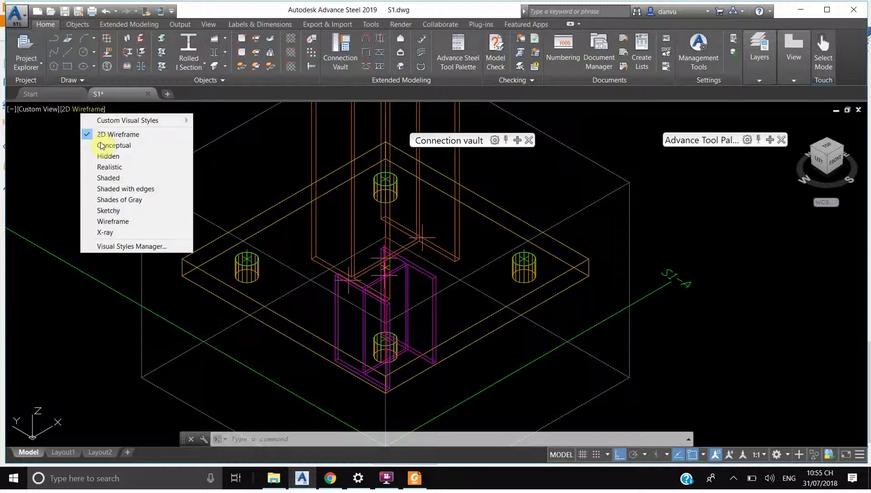
pyautogui.click(113, 165)
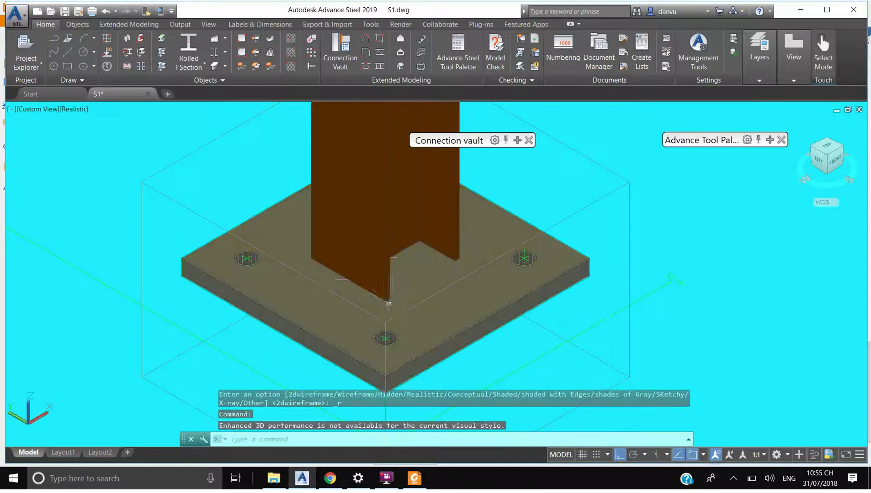
pyautogui.scroll(-3, 388, 305)
pyautogui.moveTo(410, 301); pyautogui.dragTo(408, 315, button='middle')
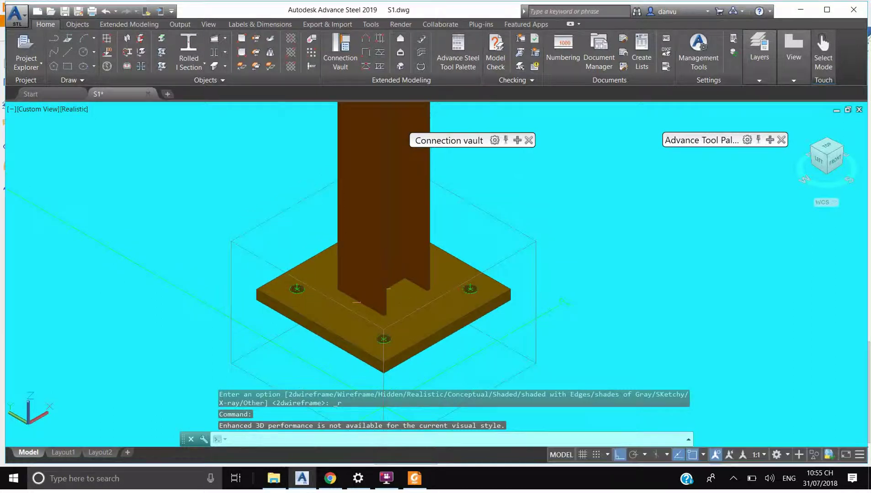
# Reopen the base plate connection's properties and place the dialog clear of the column foot
pyautogui.click(511, 224)
pyautogui.click(504, 227)
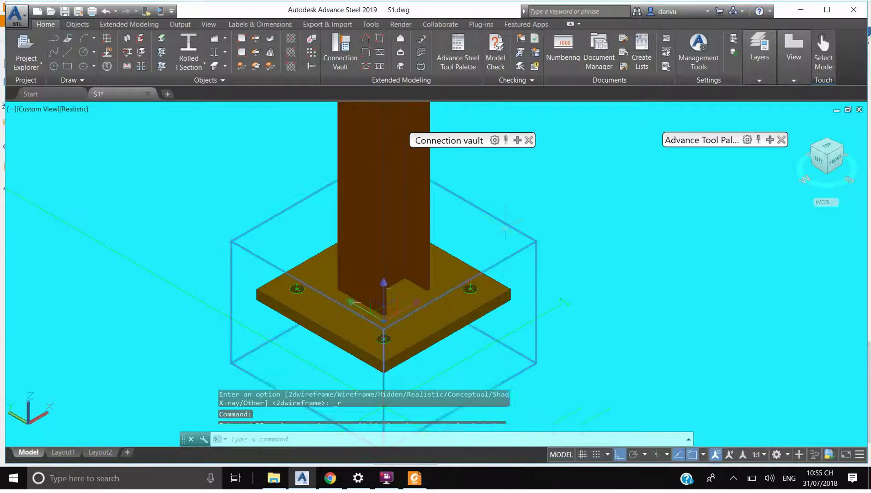
pyautogui.rightClick(636, 291)
pyautogui.click(575, 315)
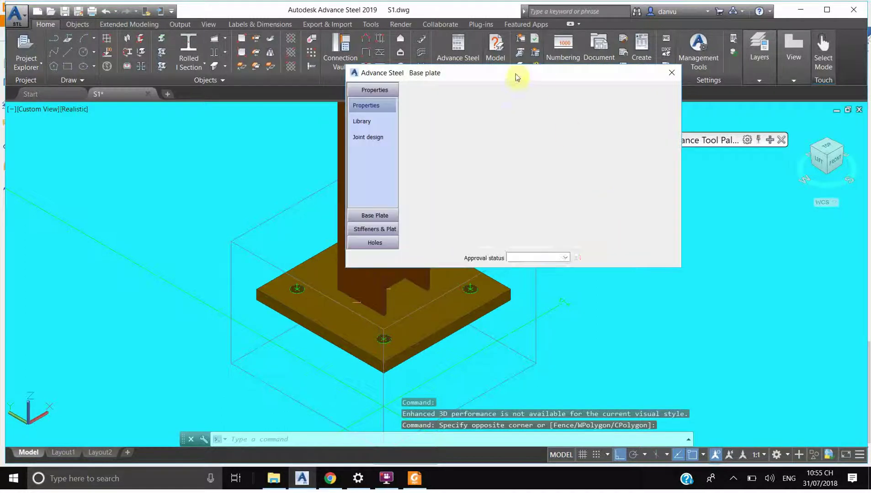
pyautogui.moveTo(517, 75); pyautogui.dragTo(633, 130)
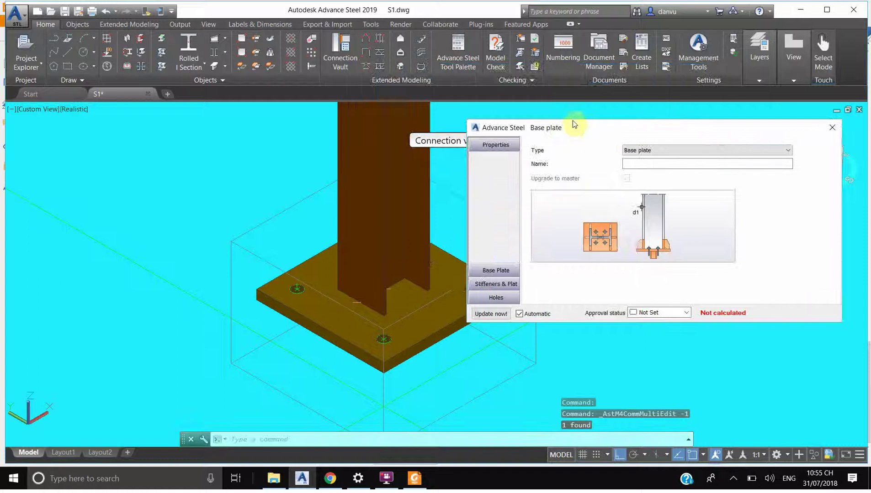
pyautogui.moveTo(572, 121); pyautogui.dragTo(610, 113)
# Create web stiffeners on both sides of the column at the base plate
pyautogui.click(528, 265)
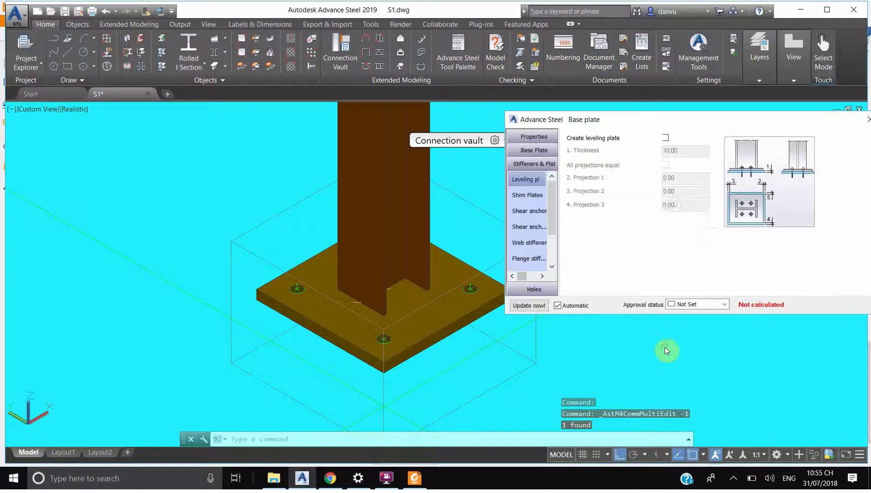
pyautogui.click(531, 202)
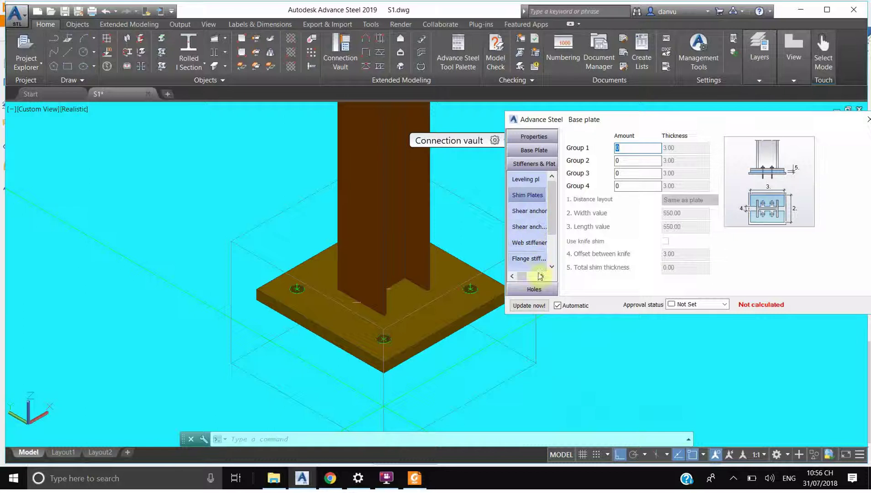
pyautogui.click(530, 212)
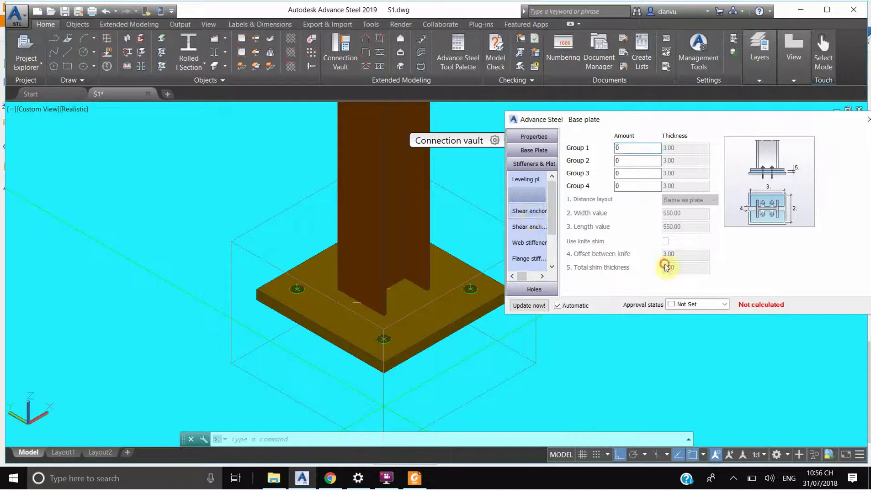
pyautogui.click(530, 227)
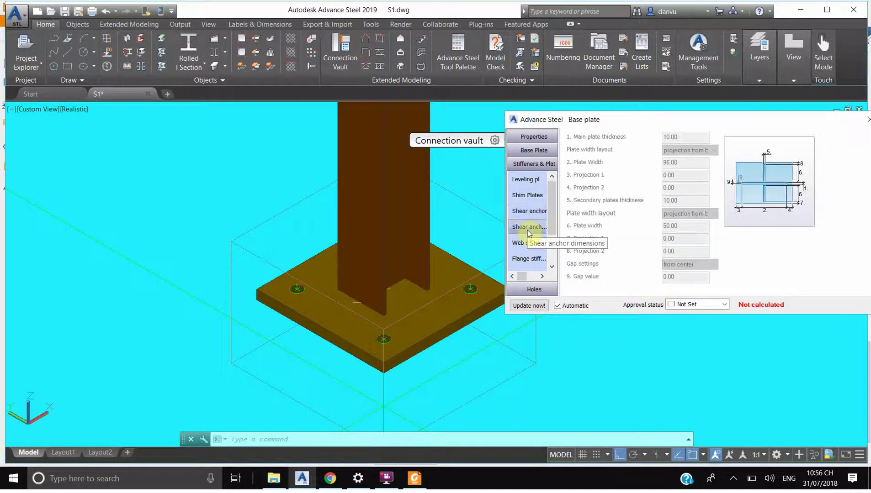
pyautogui.click(528, 243)
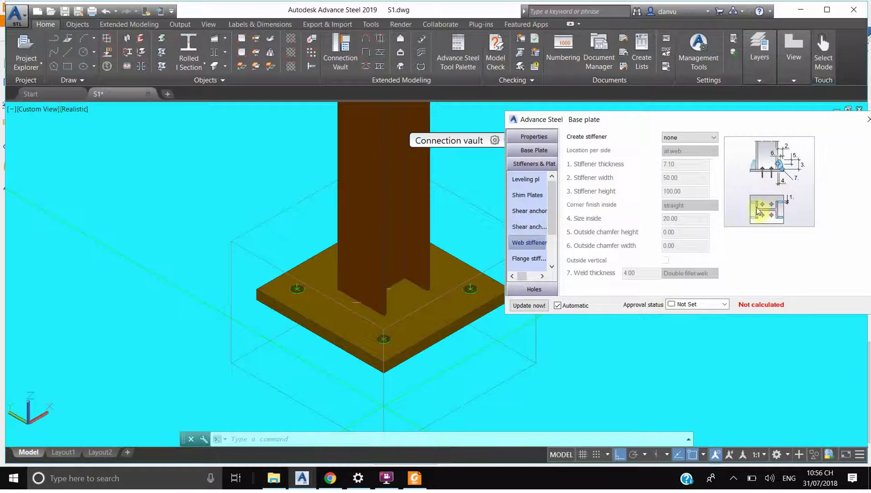
pyautogui.click(680, 138)
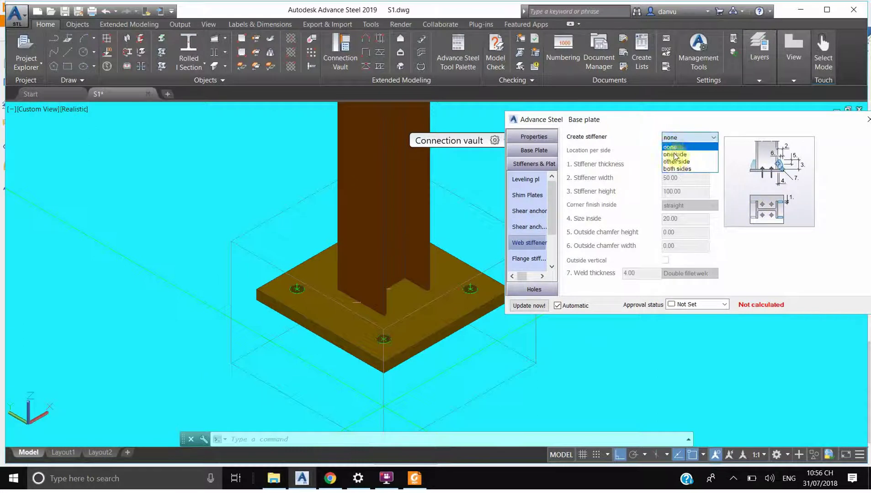
pyautogui.click(675, 169)
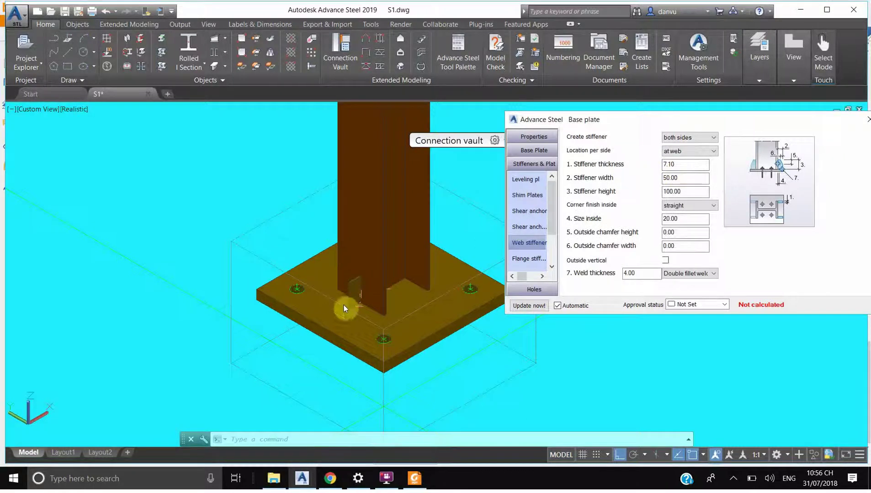
# Try the web stiffeners at the corners and return their location per side to at web
pyautogui.click(676, 151)
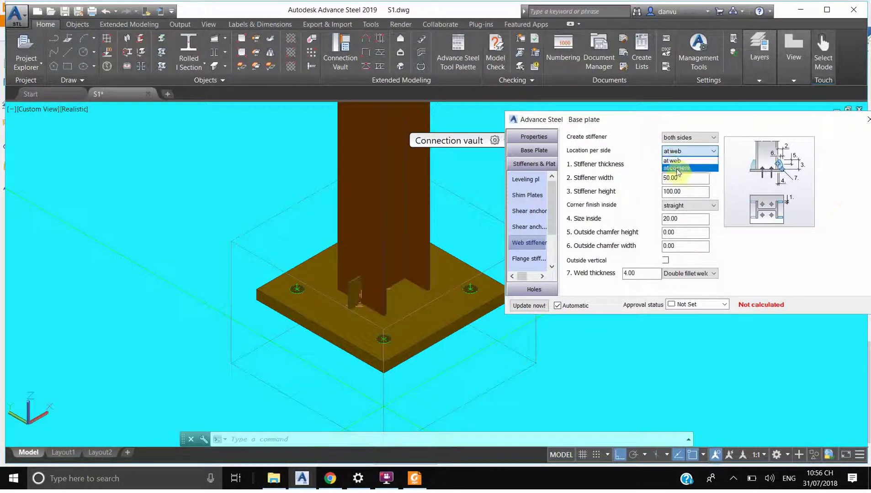
pyautogui.click(677, 169)
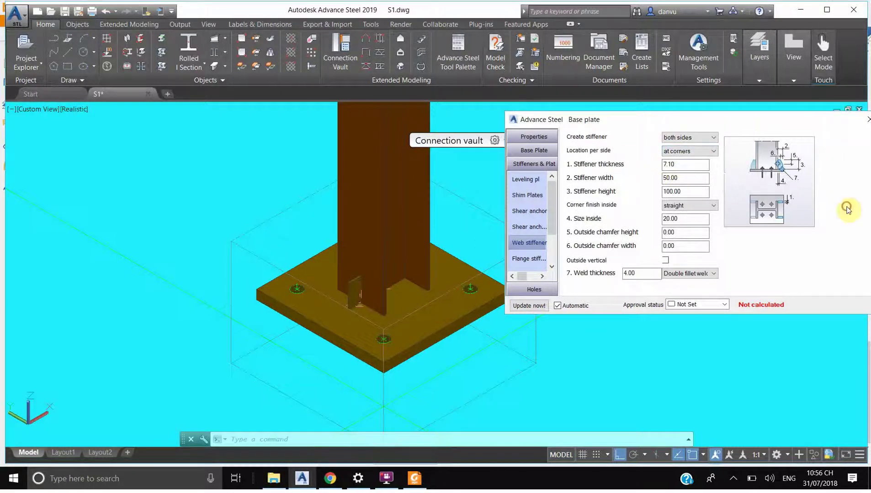
pyautogui.click(676, 151)
pyautogui.click(845, 208)
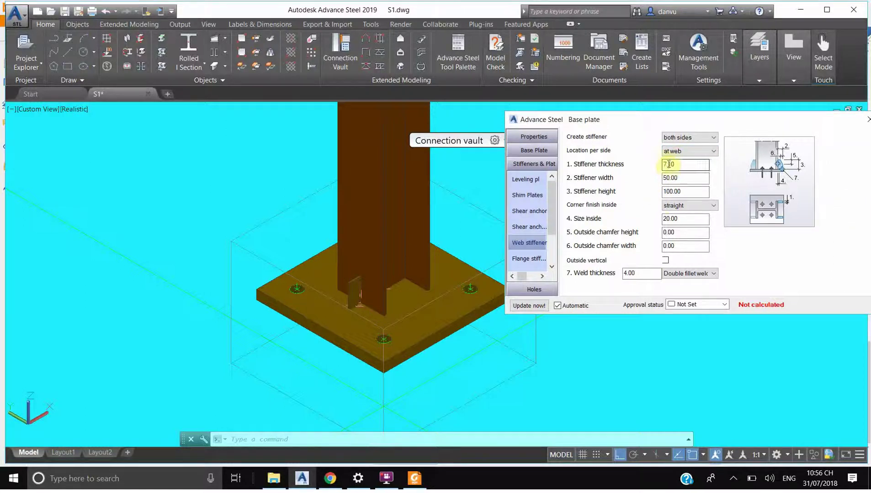
# Set the web stiffener thickness to 10 and the location per side to at corners
pyautogui.moveTo(678, 165); pyautogui.dragTo(643, 164)
pyautogui.write('10')
pyautogui.click(670, 178)
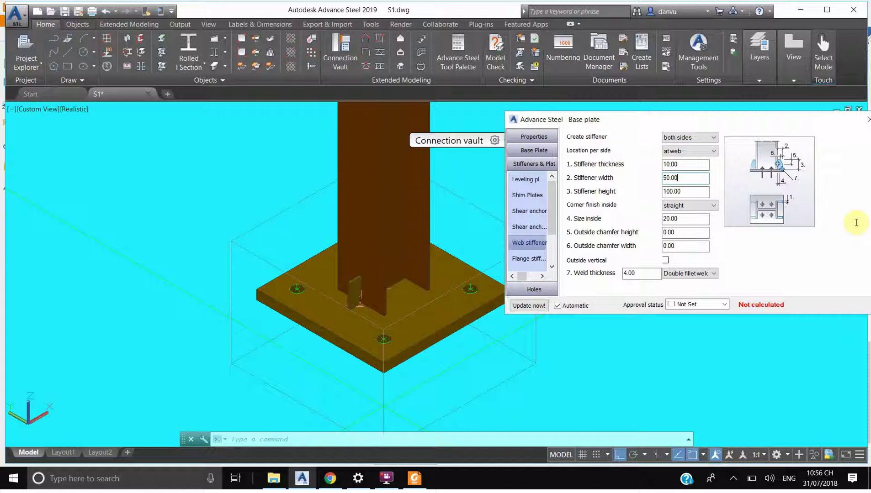
pyautogui.click(684, 154)
pyautogui.click(680, 170)
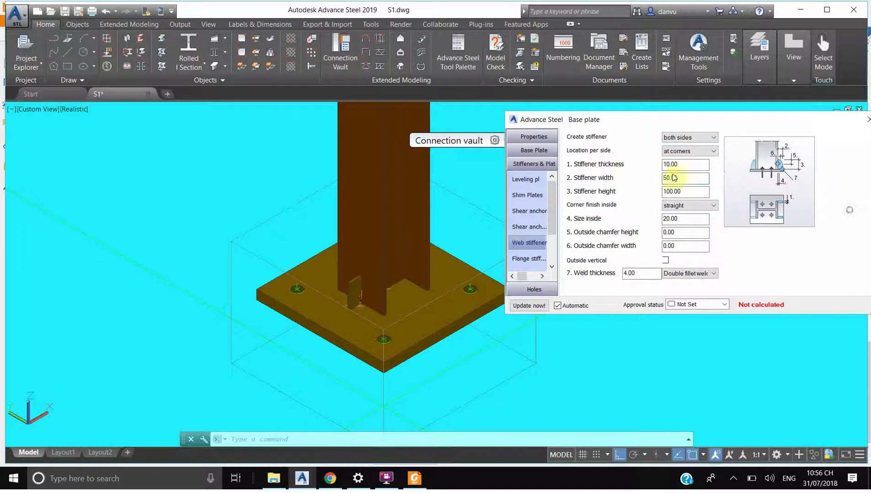
# Switch to Foxit Reader and examine the base plate details on the structure S1 assembly drawing
pyautogui.click(415, 478)
pyautogui.moveTo(649, 334); pyautogui.dragTo(556, 337)
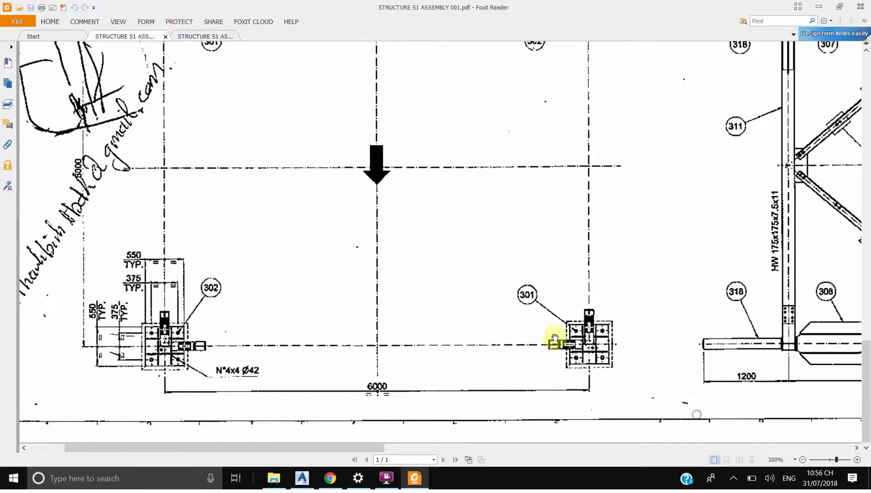